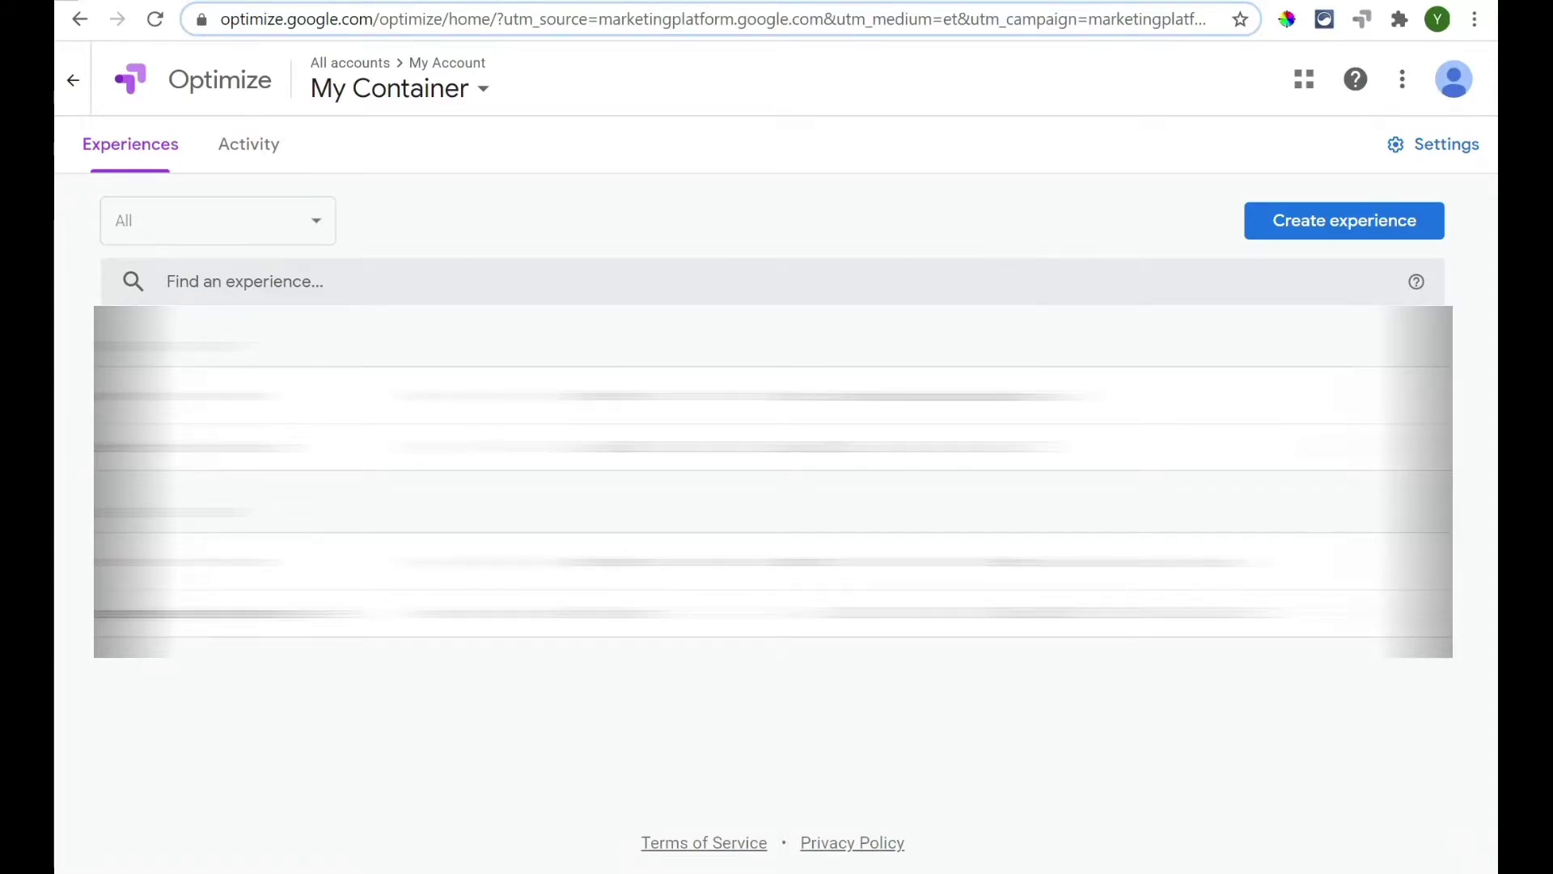
left_click(1147, 1)
scroll(976, 622, "down", 3)
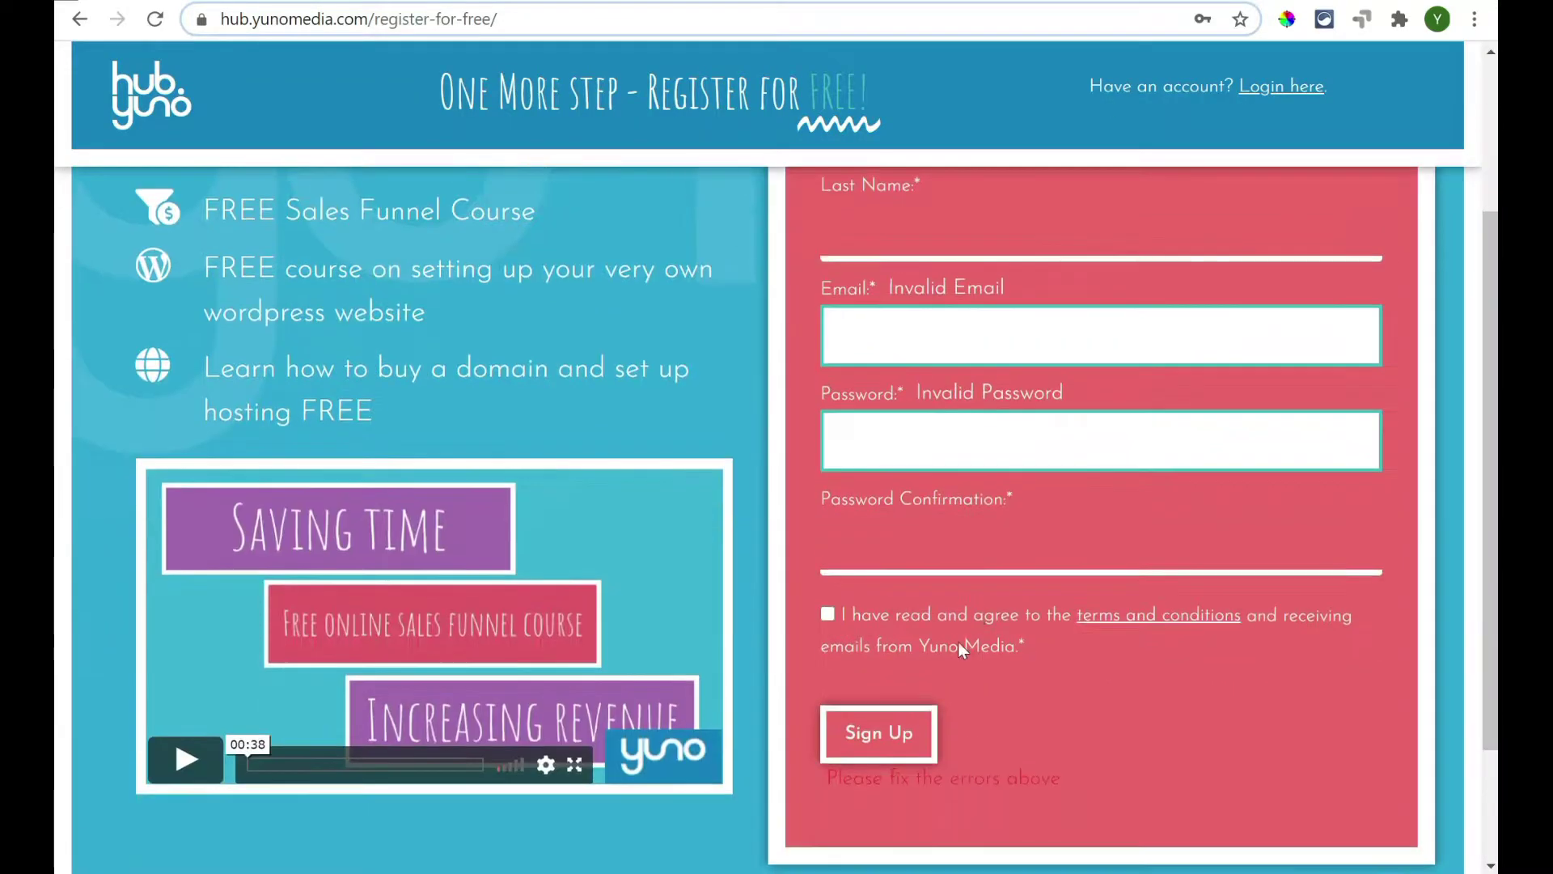
scroll(776, 518, "up", 3)
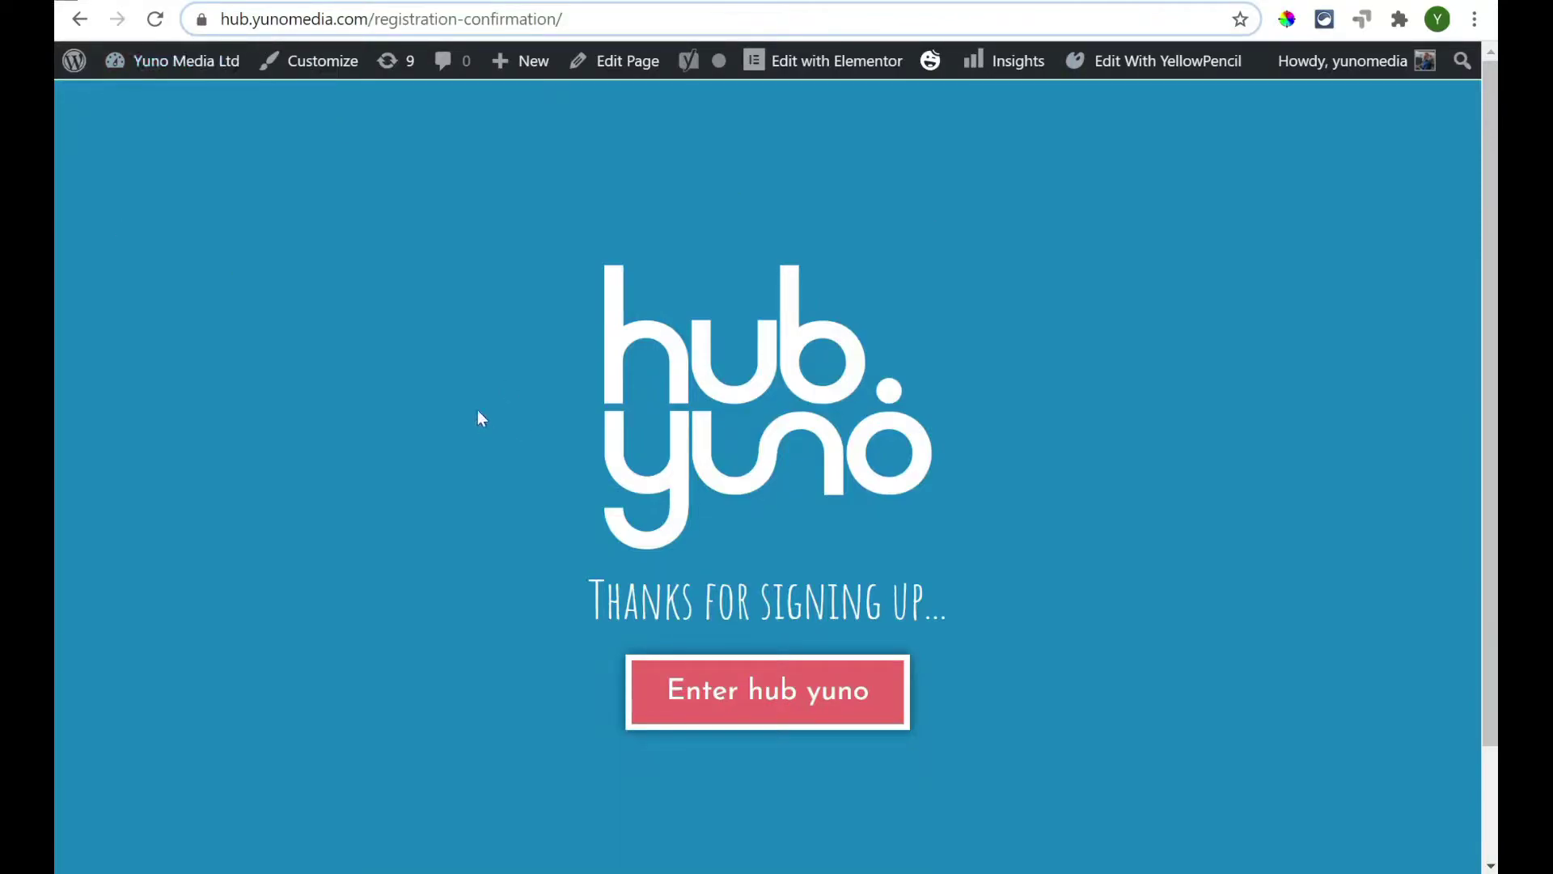
left_click(1020, 2)
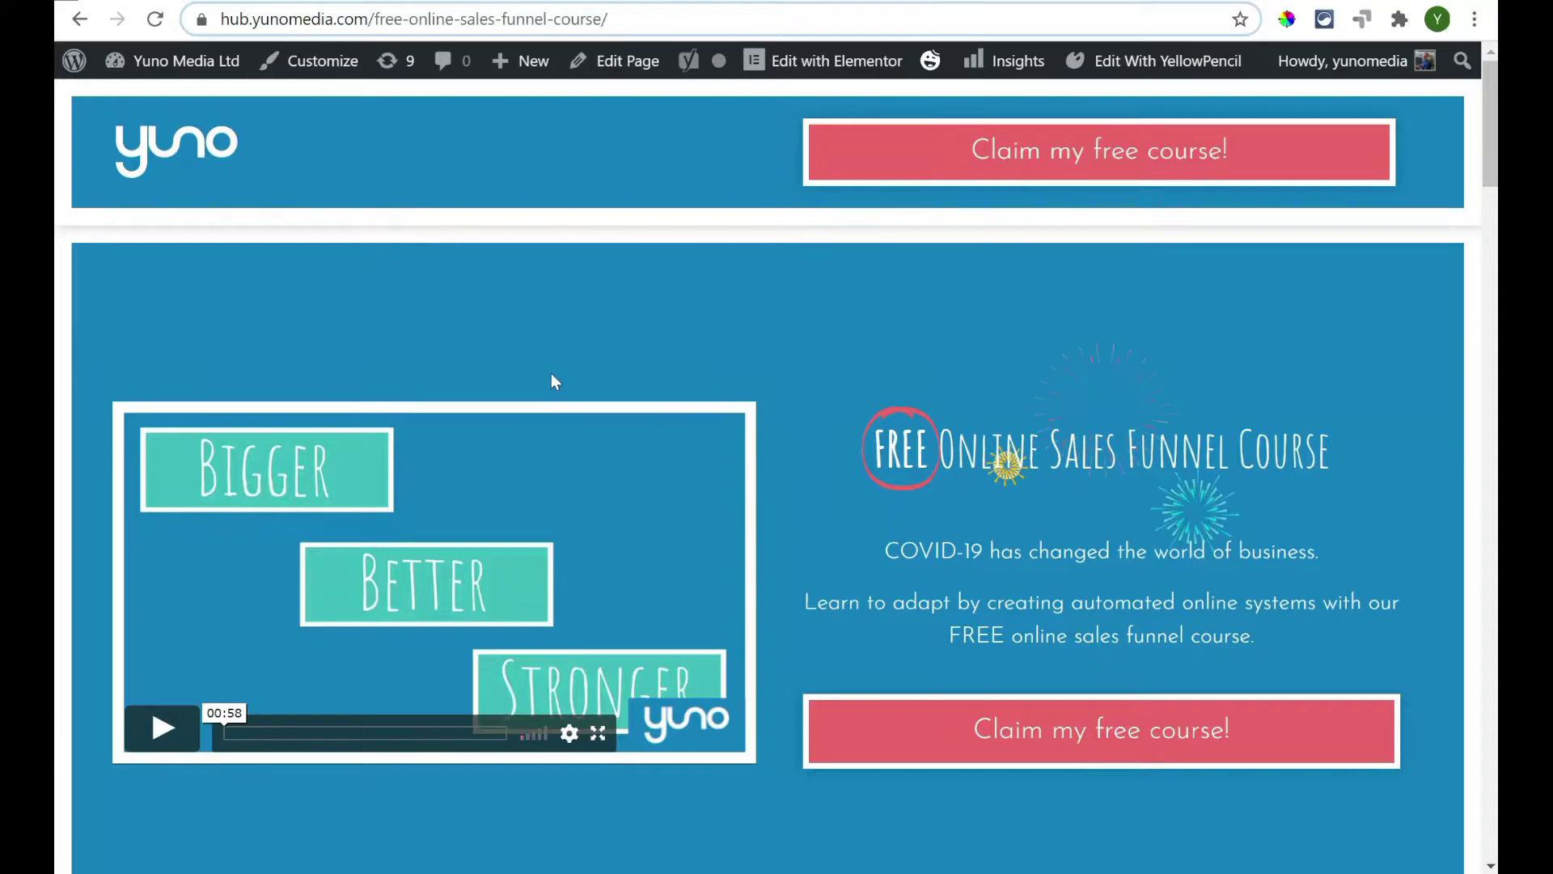
scroll(806, 465, "down", 7)
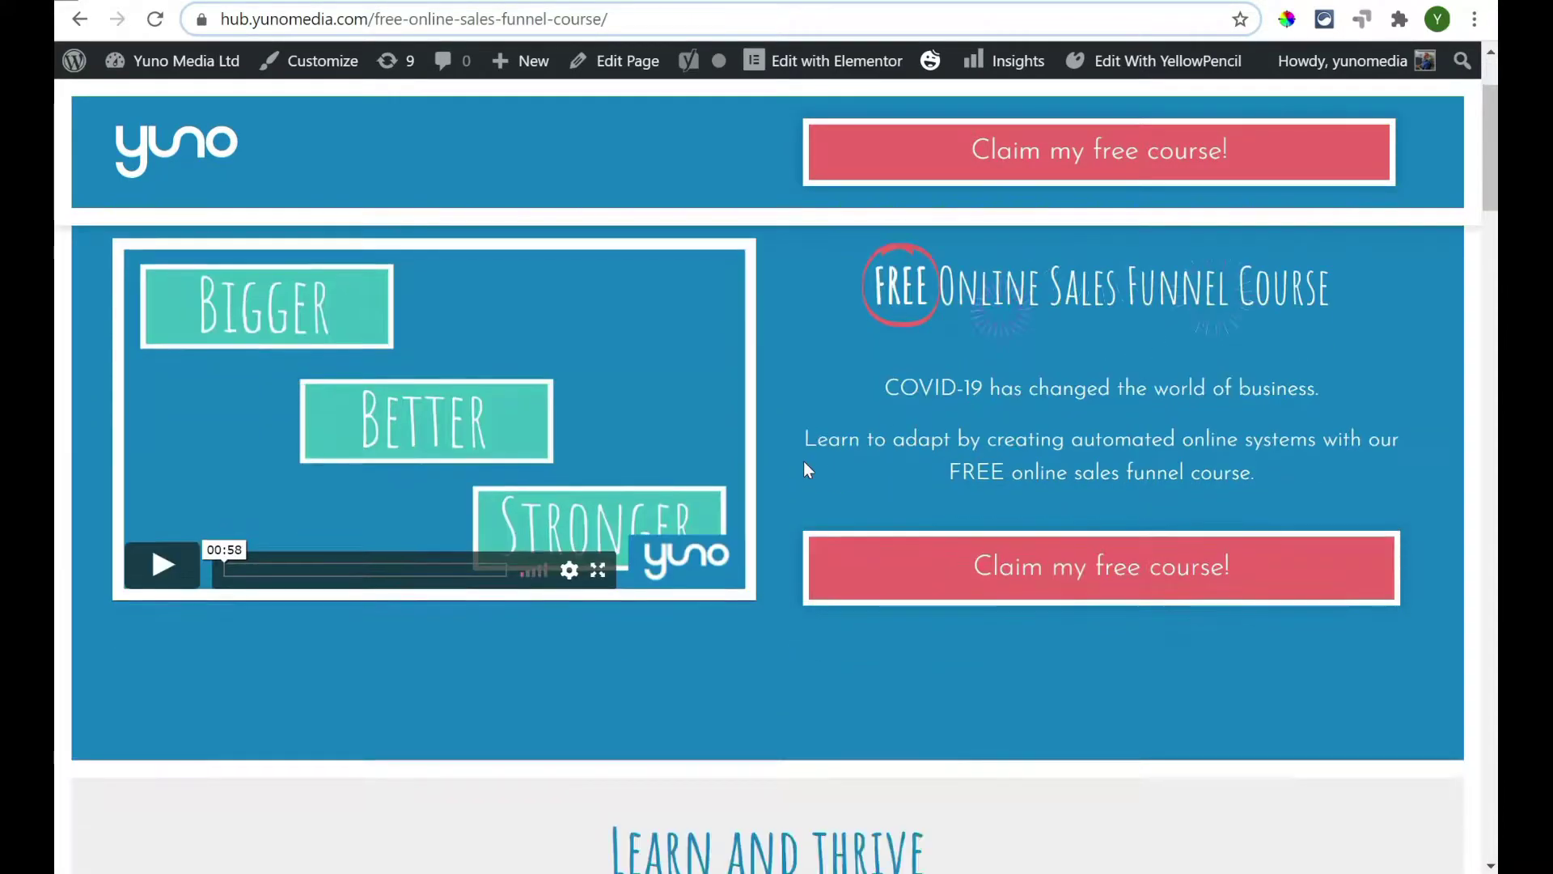
scroll(745, 537, "down", 15)
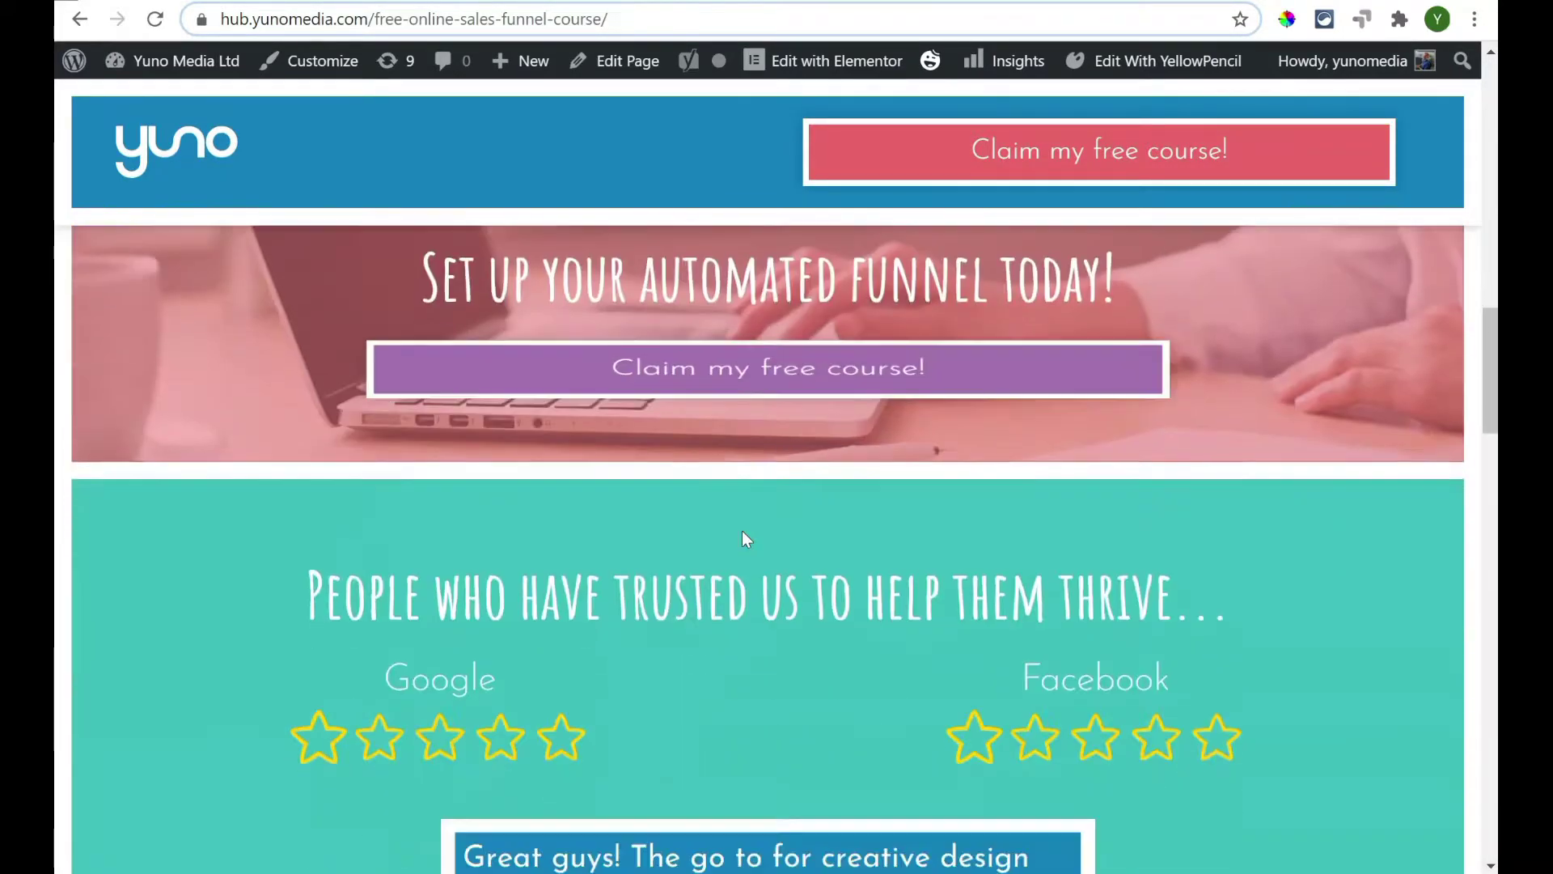
scroll(743, 537, "down", 8)
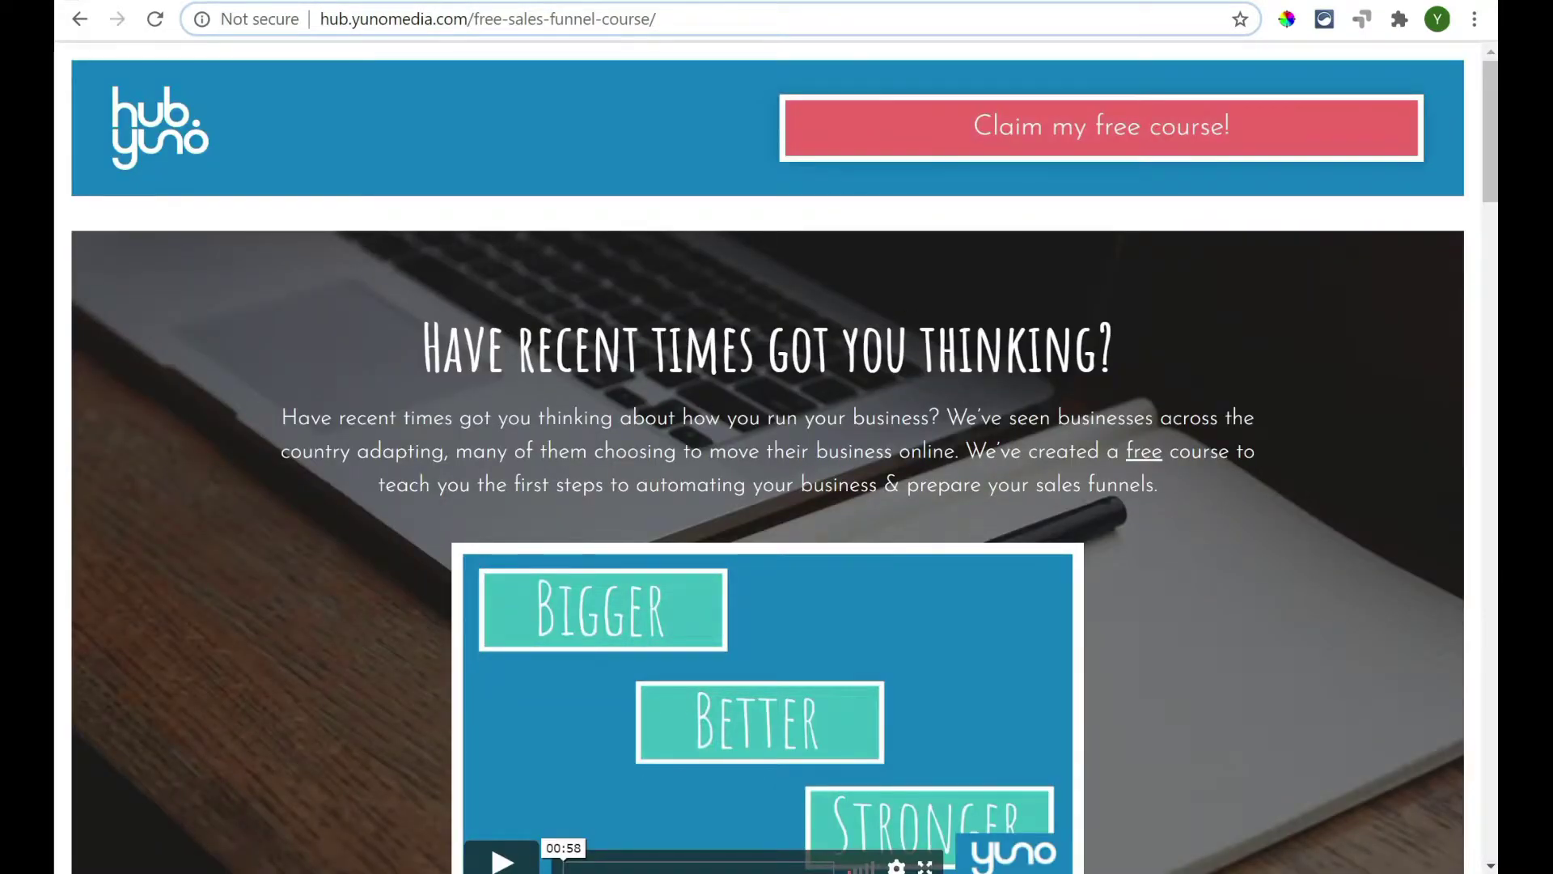
scroll(776, 485, "down", 3)
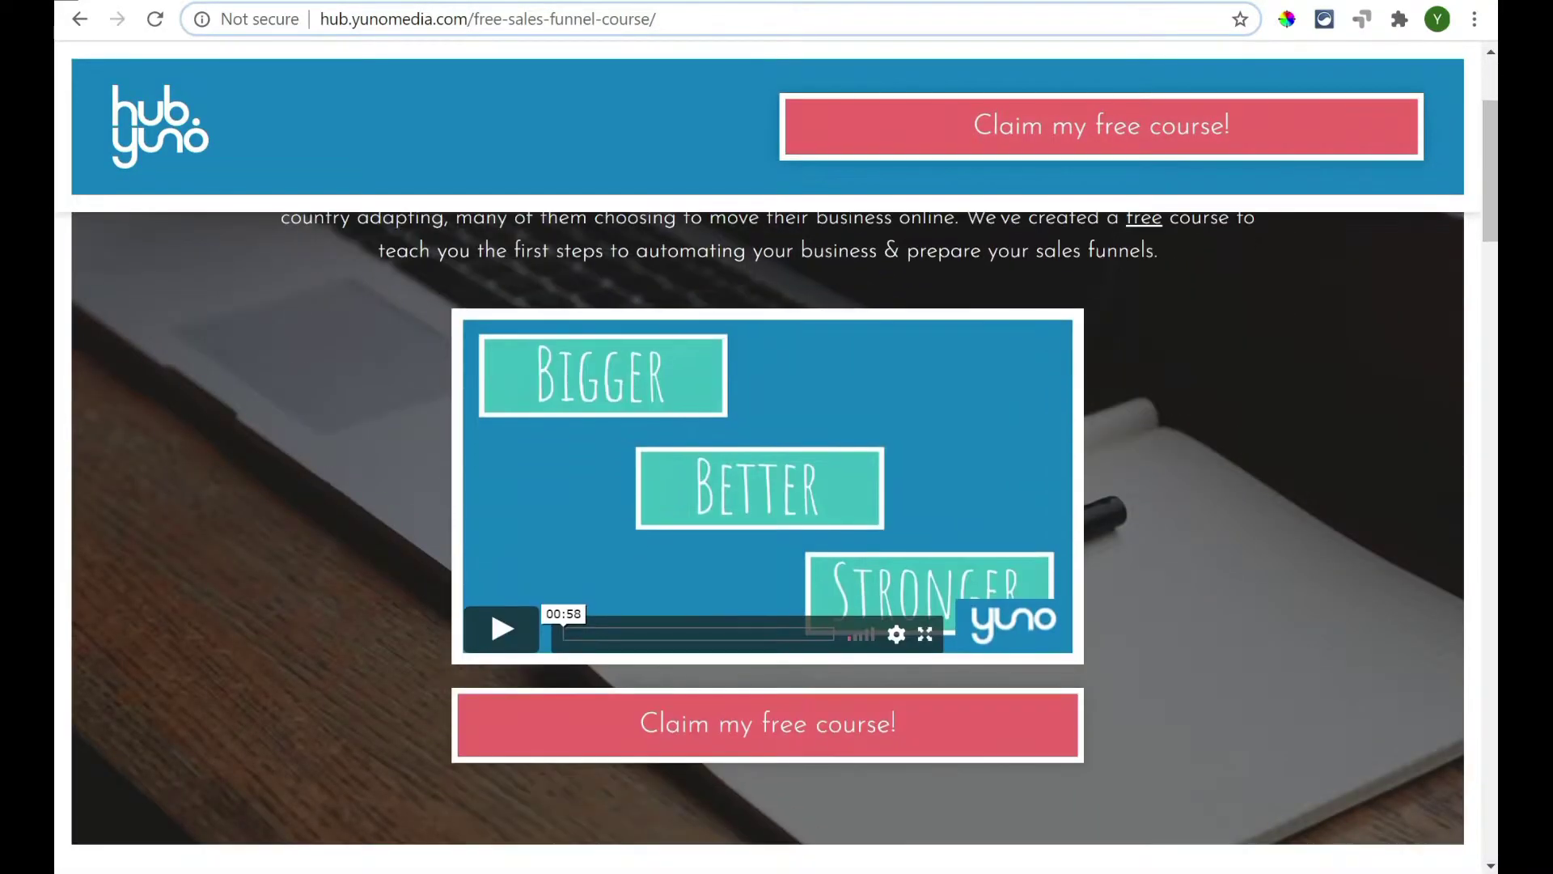
scroll(764, 405, "down", 20)
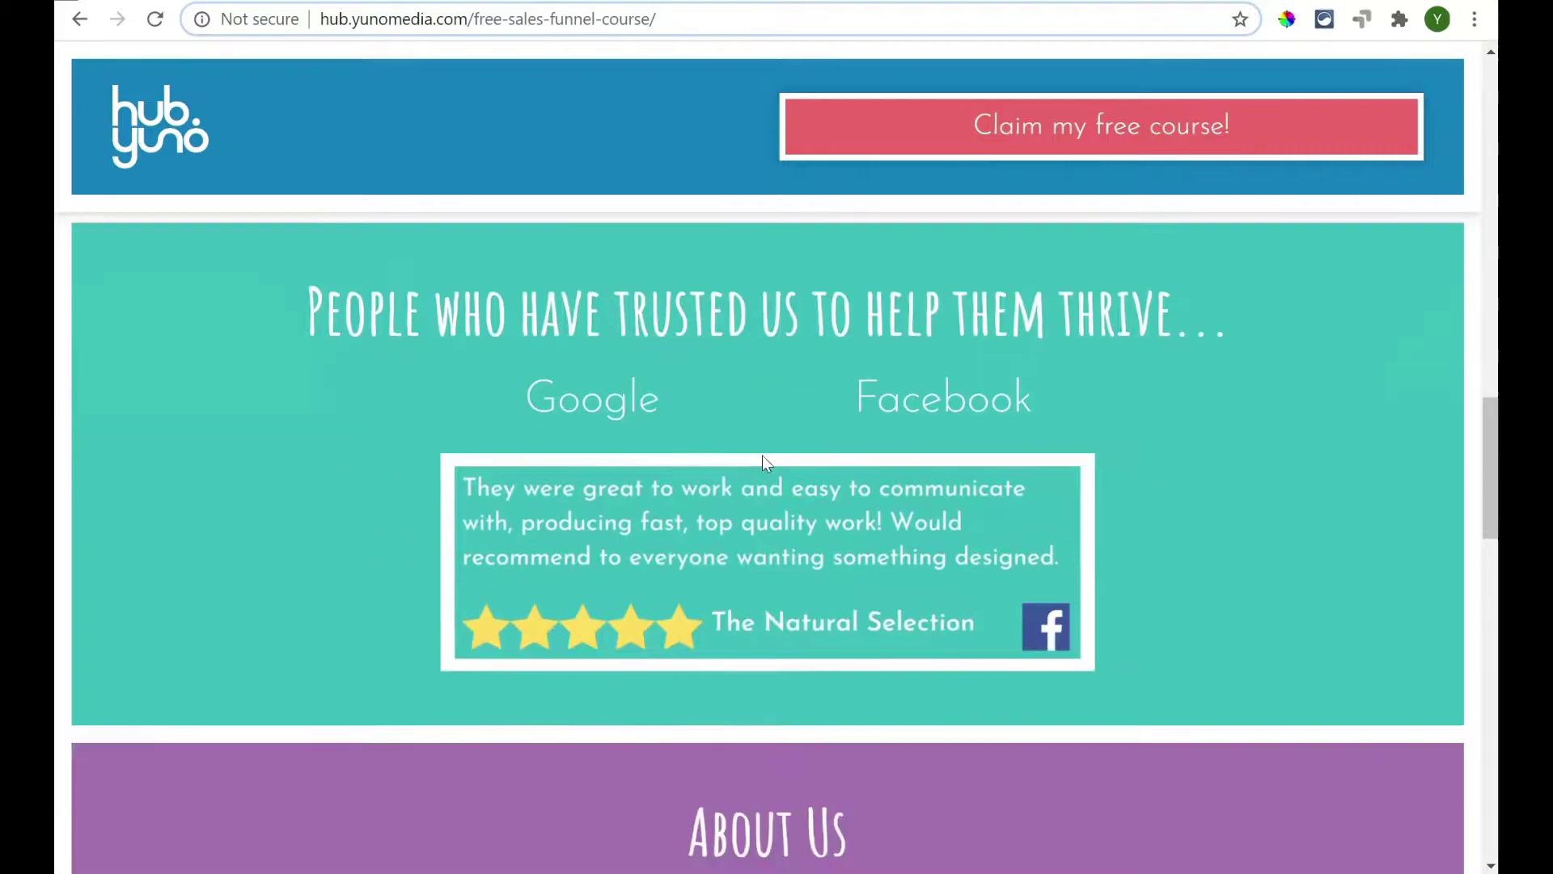
scroll(762, 455, "up", 15)
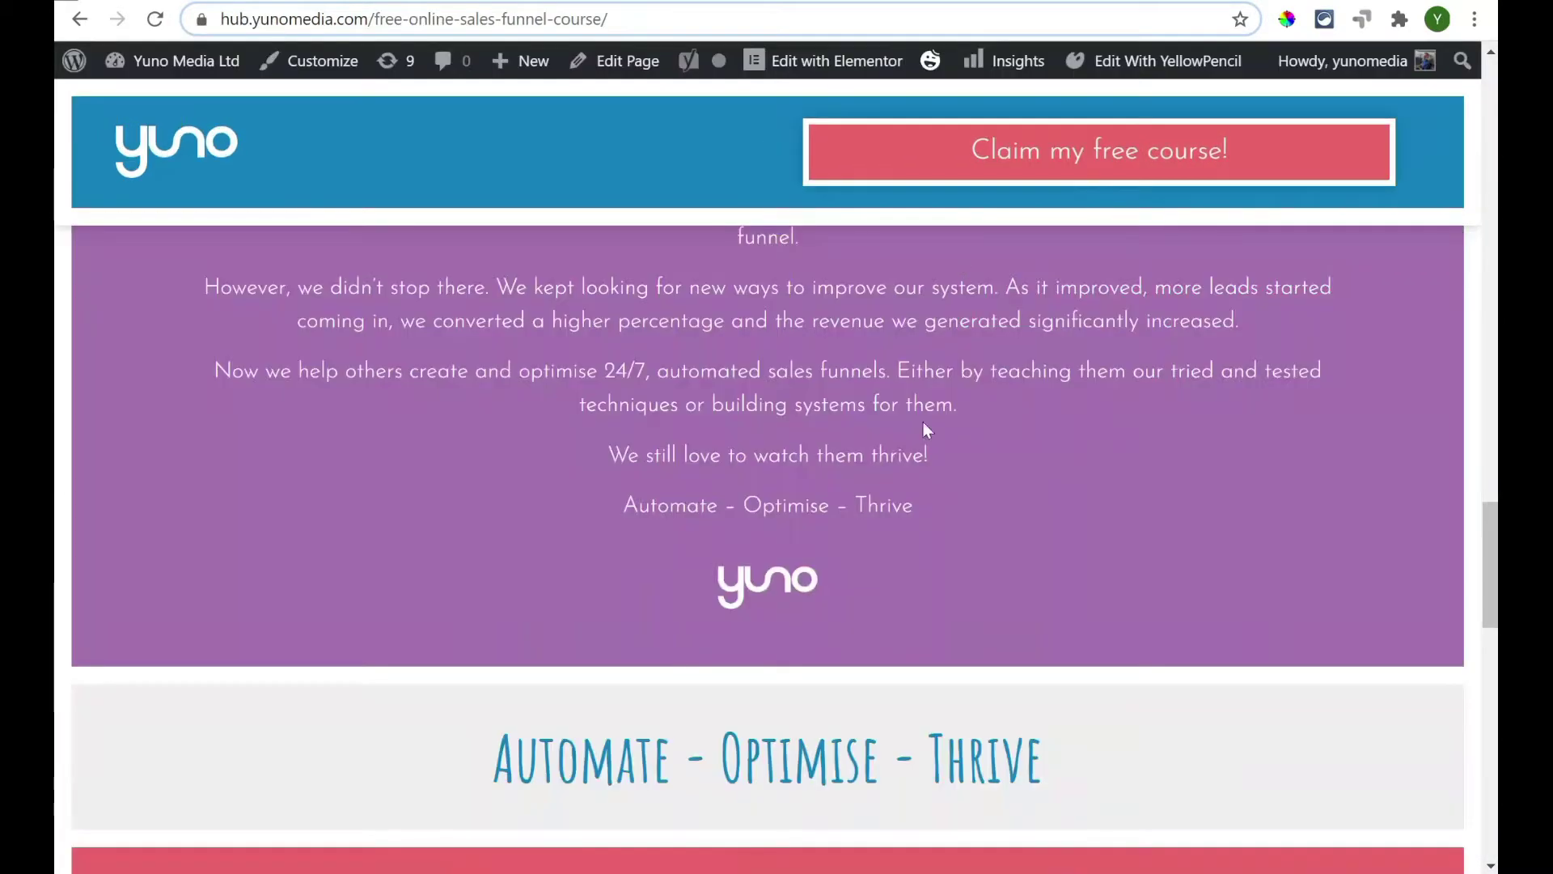
scroll(867, 493, "up", 10)
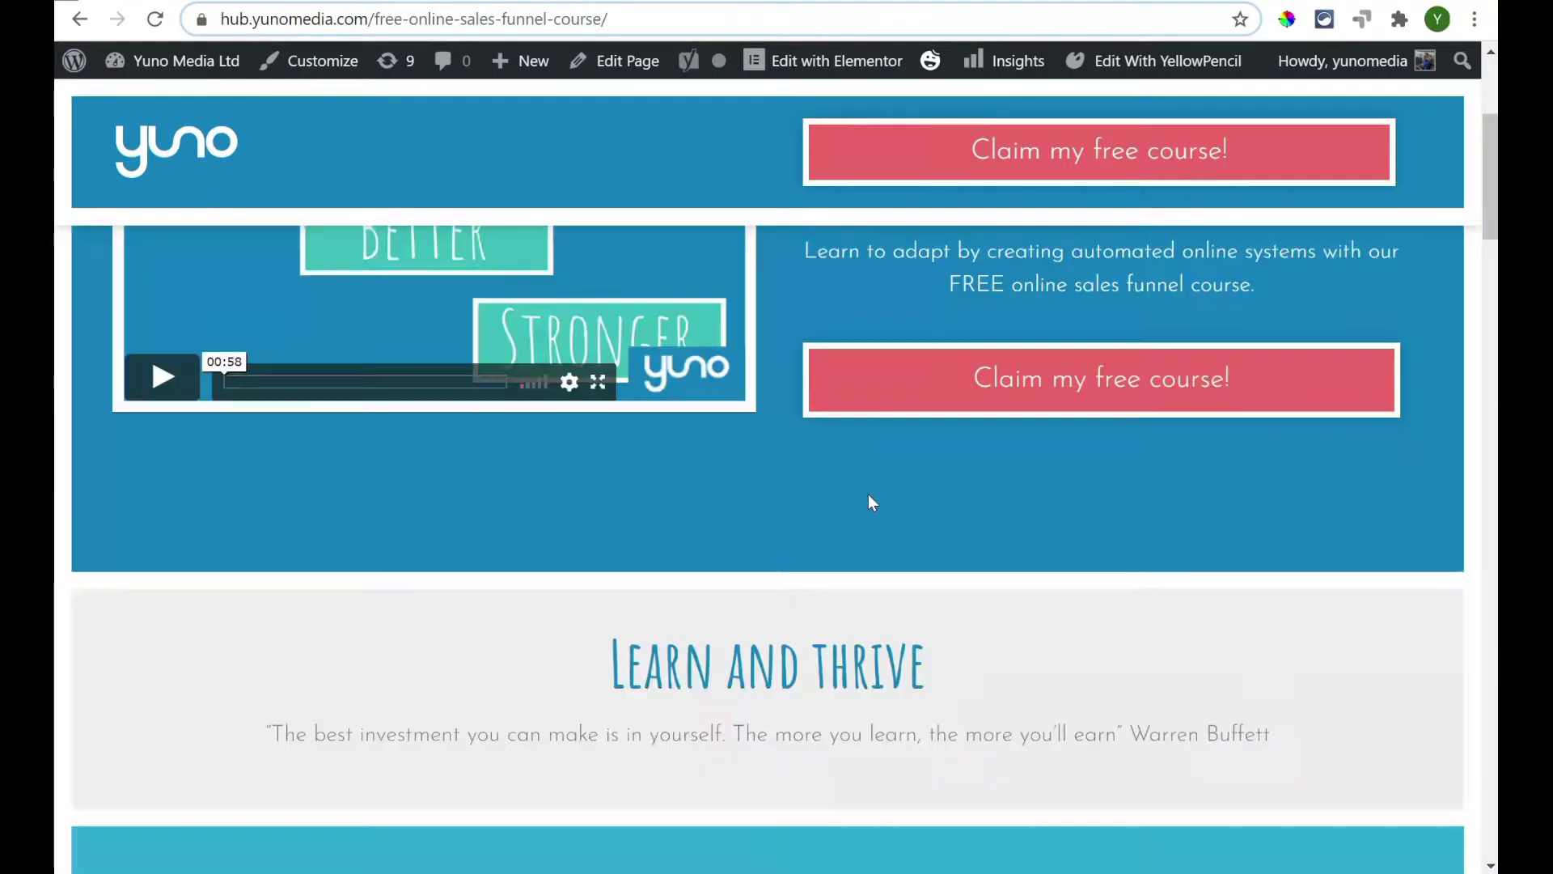
scroll(867, 496, "up", 3)
scroll(997, 348, "down", 1)
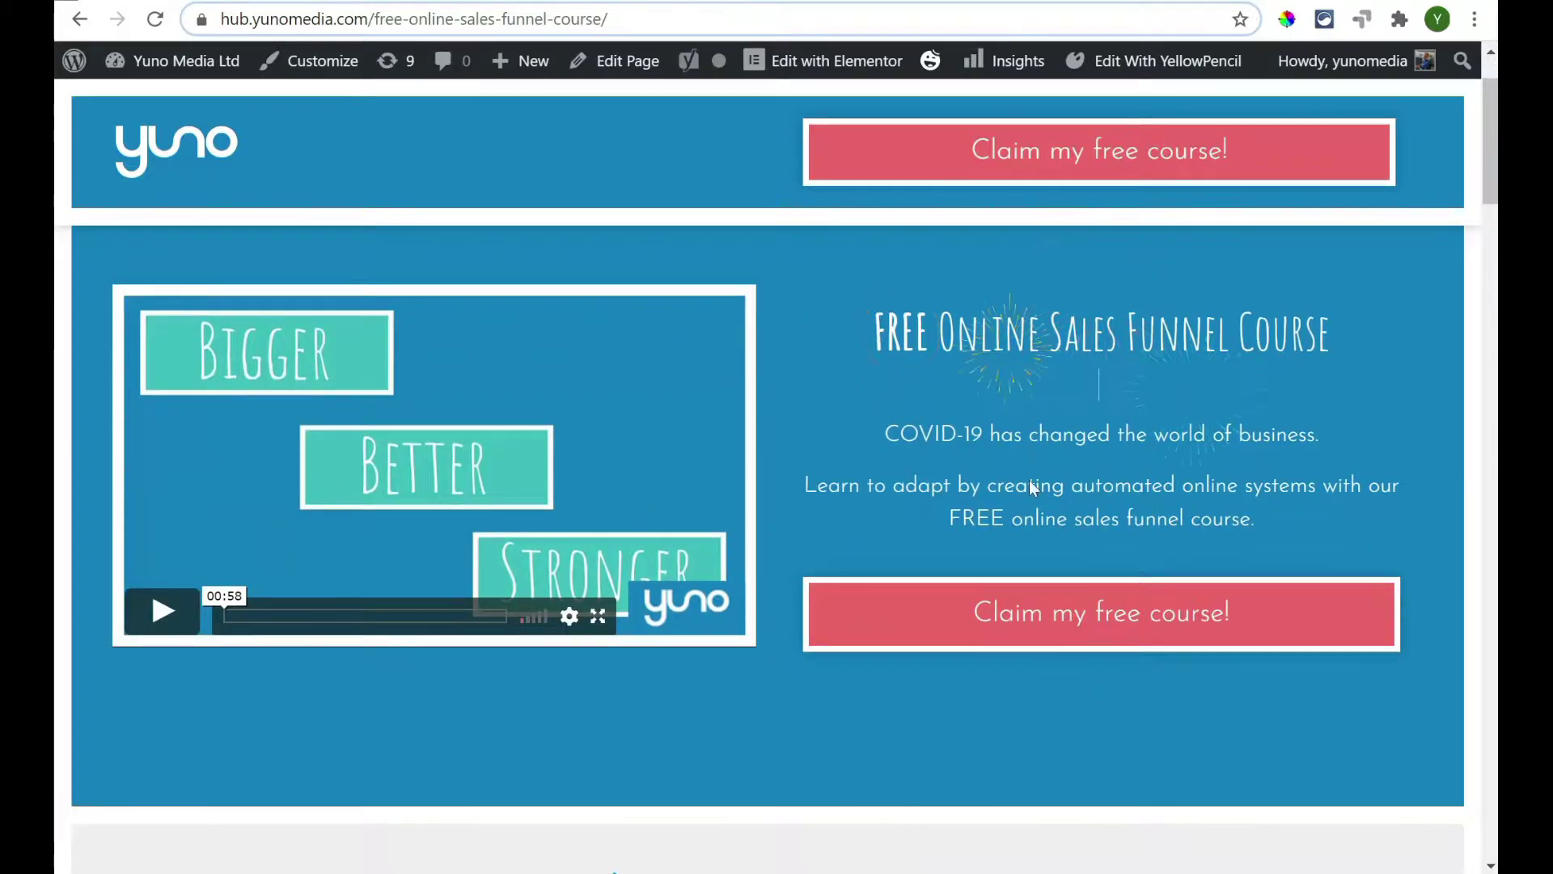
scroll(966, 401, "up", 2)
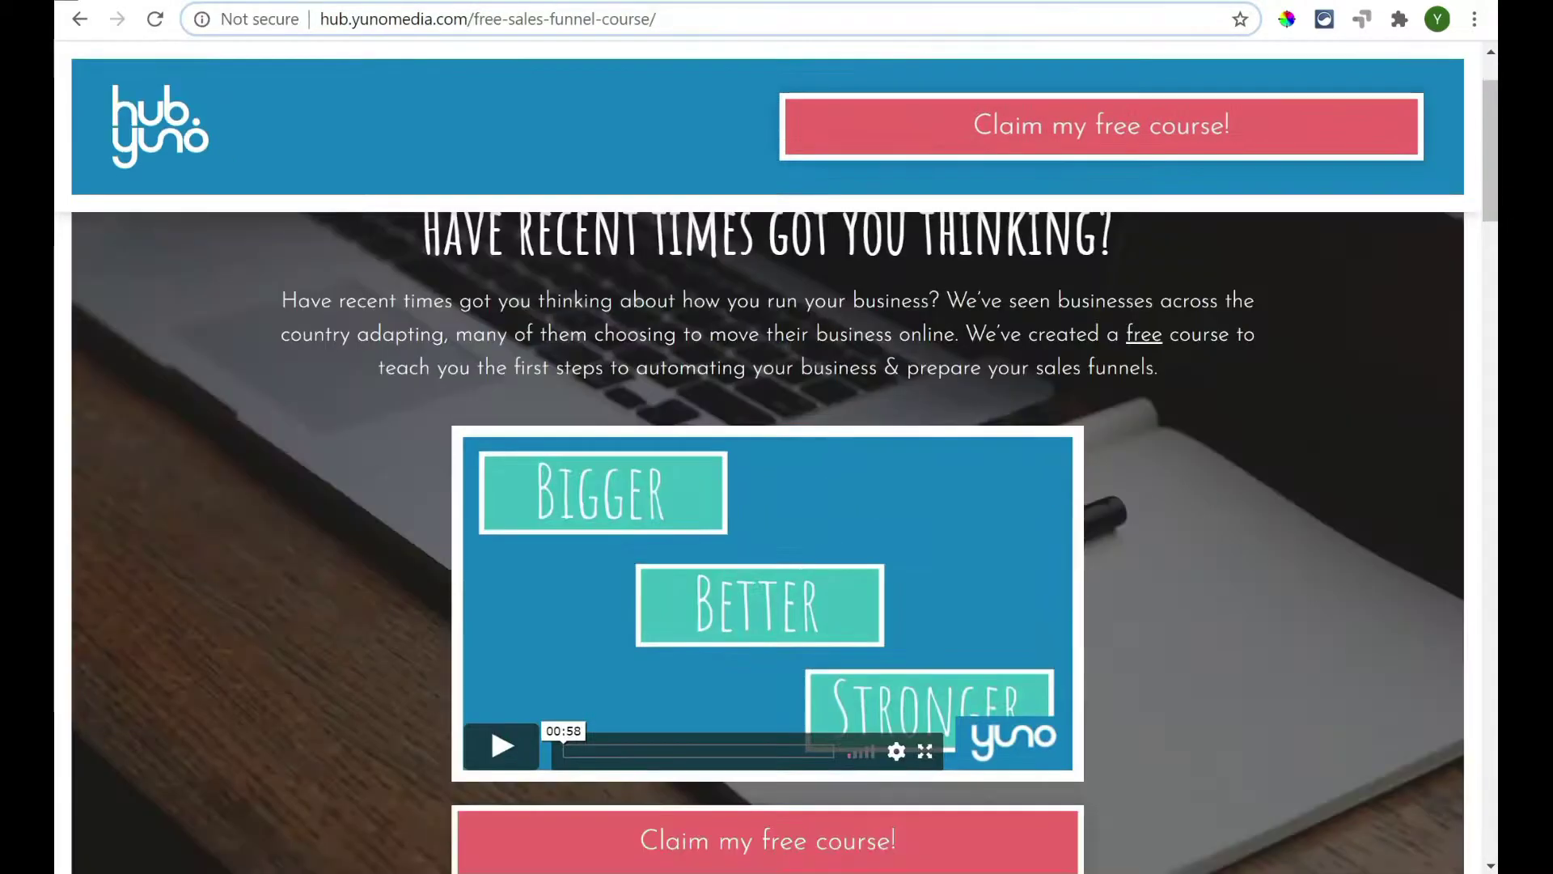
scroll(659, 526, "down", 3)
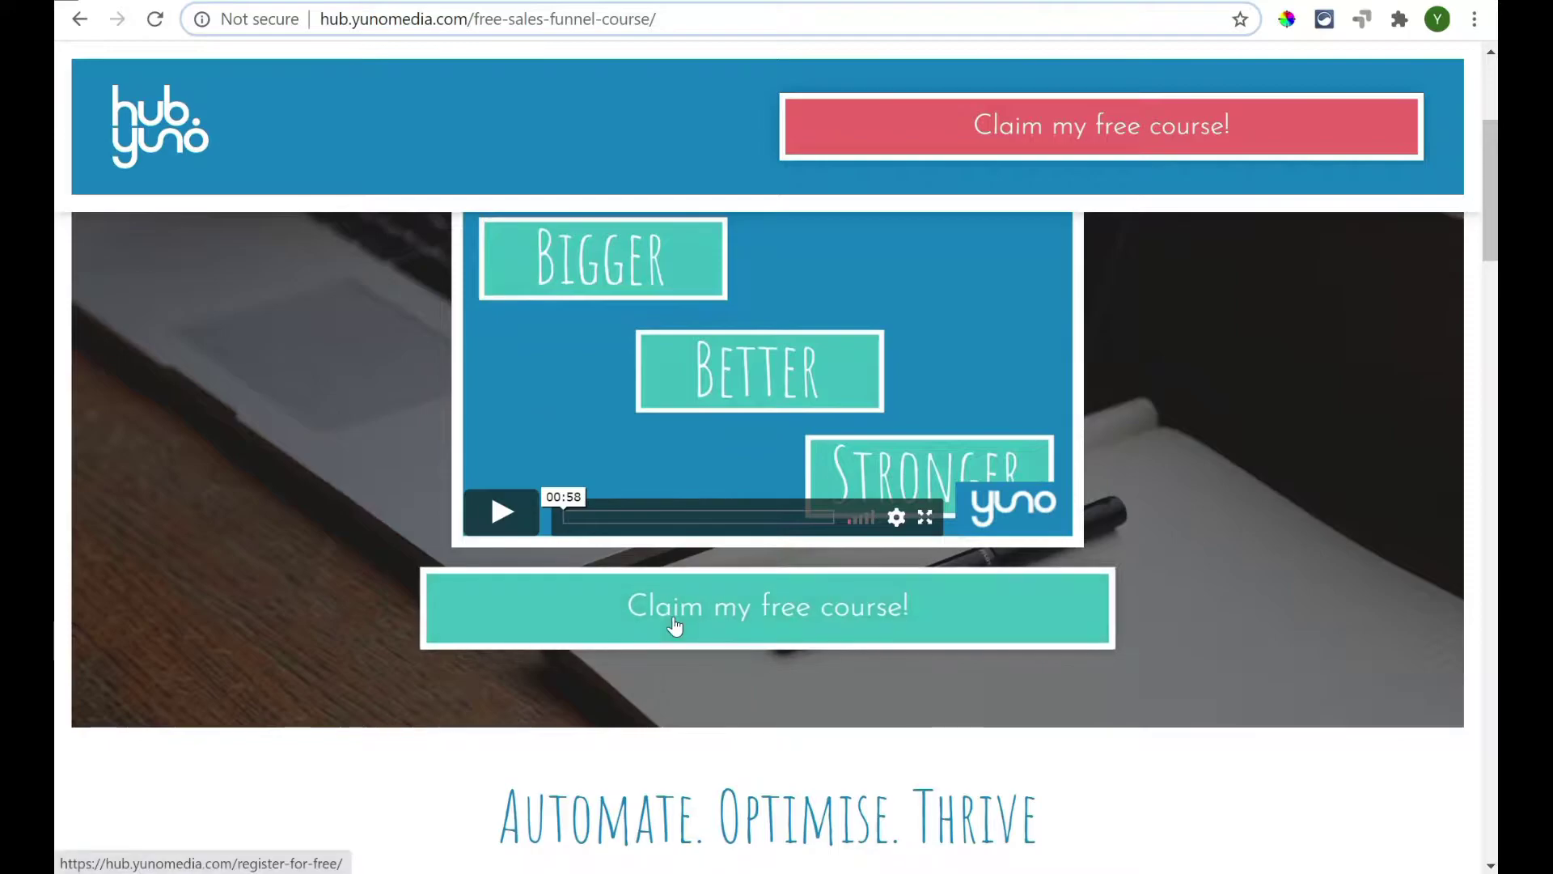
scroll(1021, 348, "up", 4)
scroll(1021, 348, "down", 1)
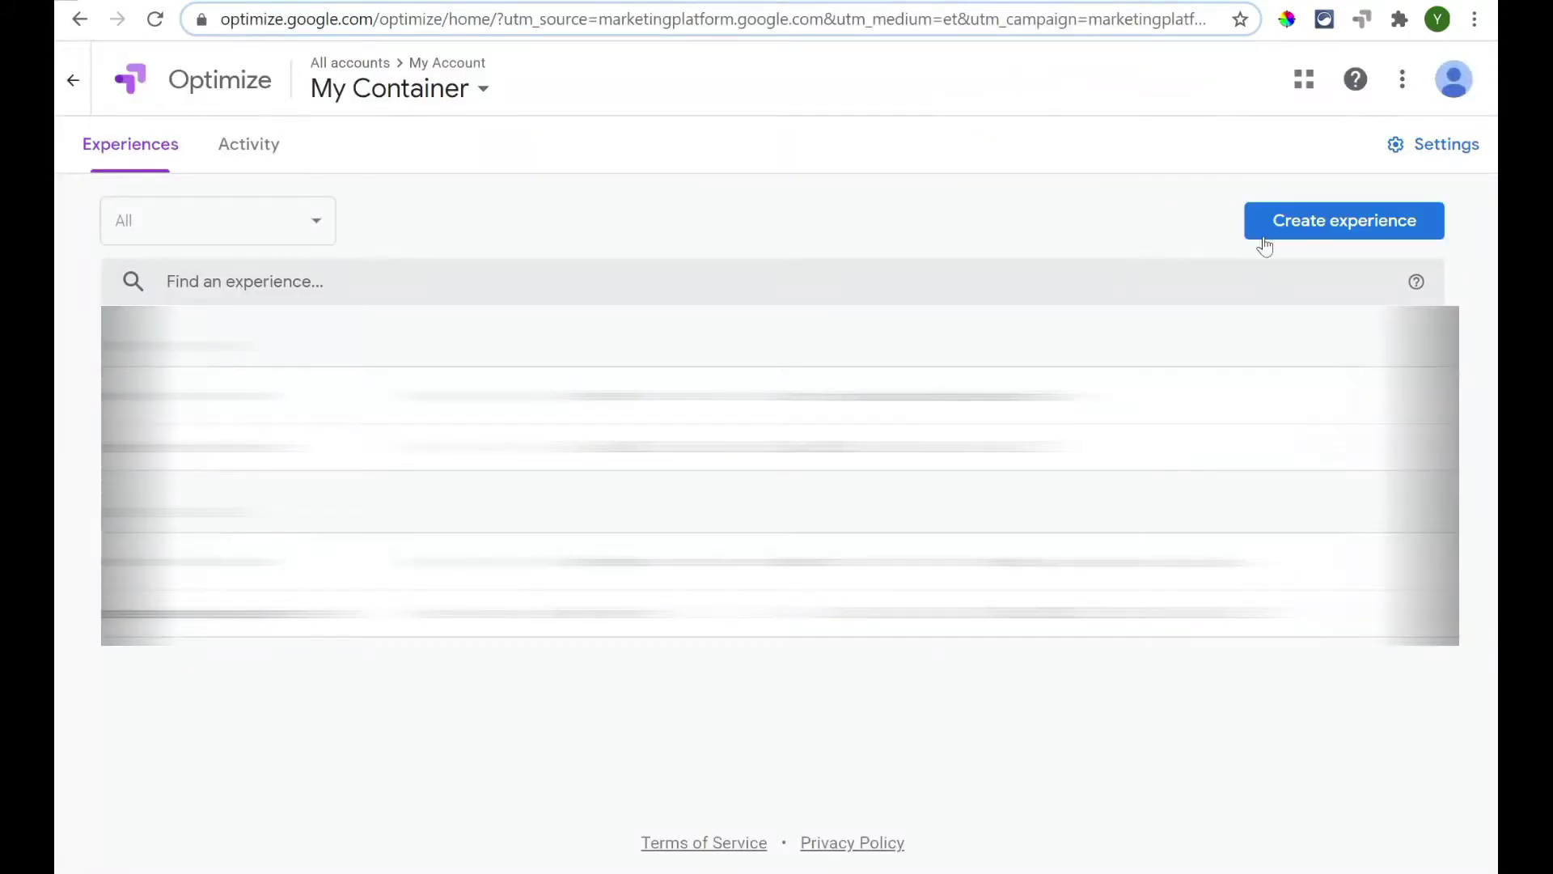
- Create a new redirect test named 'Landing page free' and clear the prefilled editor page URL
left_click(1301, 233)
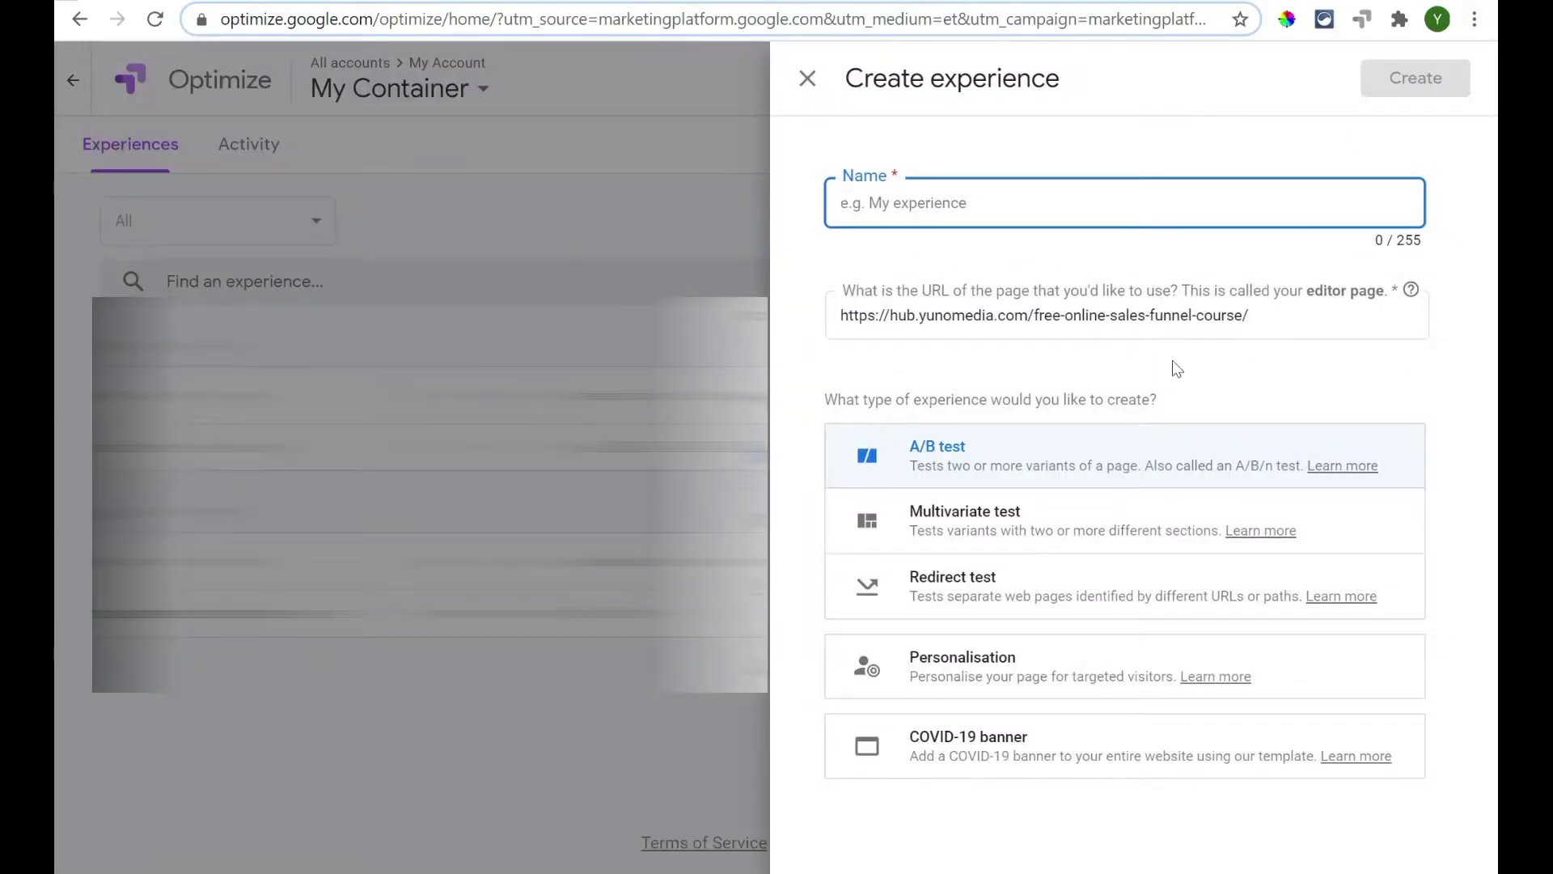
left_click(1023, 604)
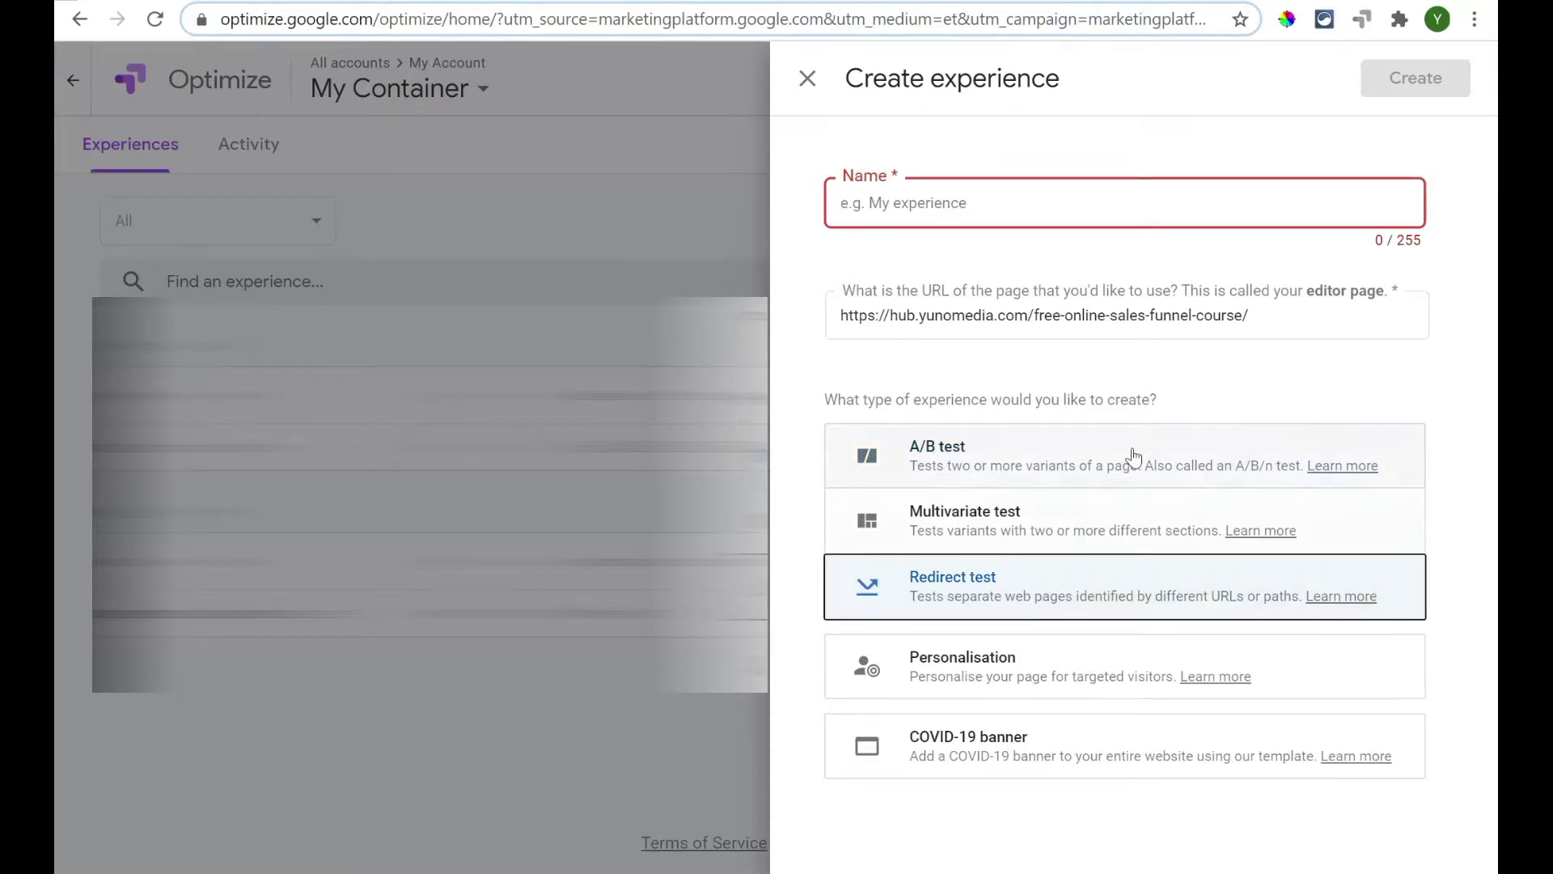
left_click_drag(1252, 316, 793, 354)
key("BackSpace")
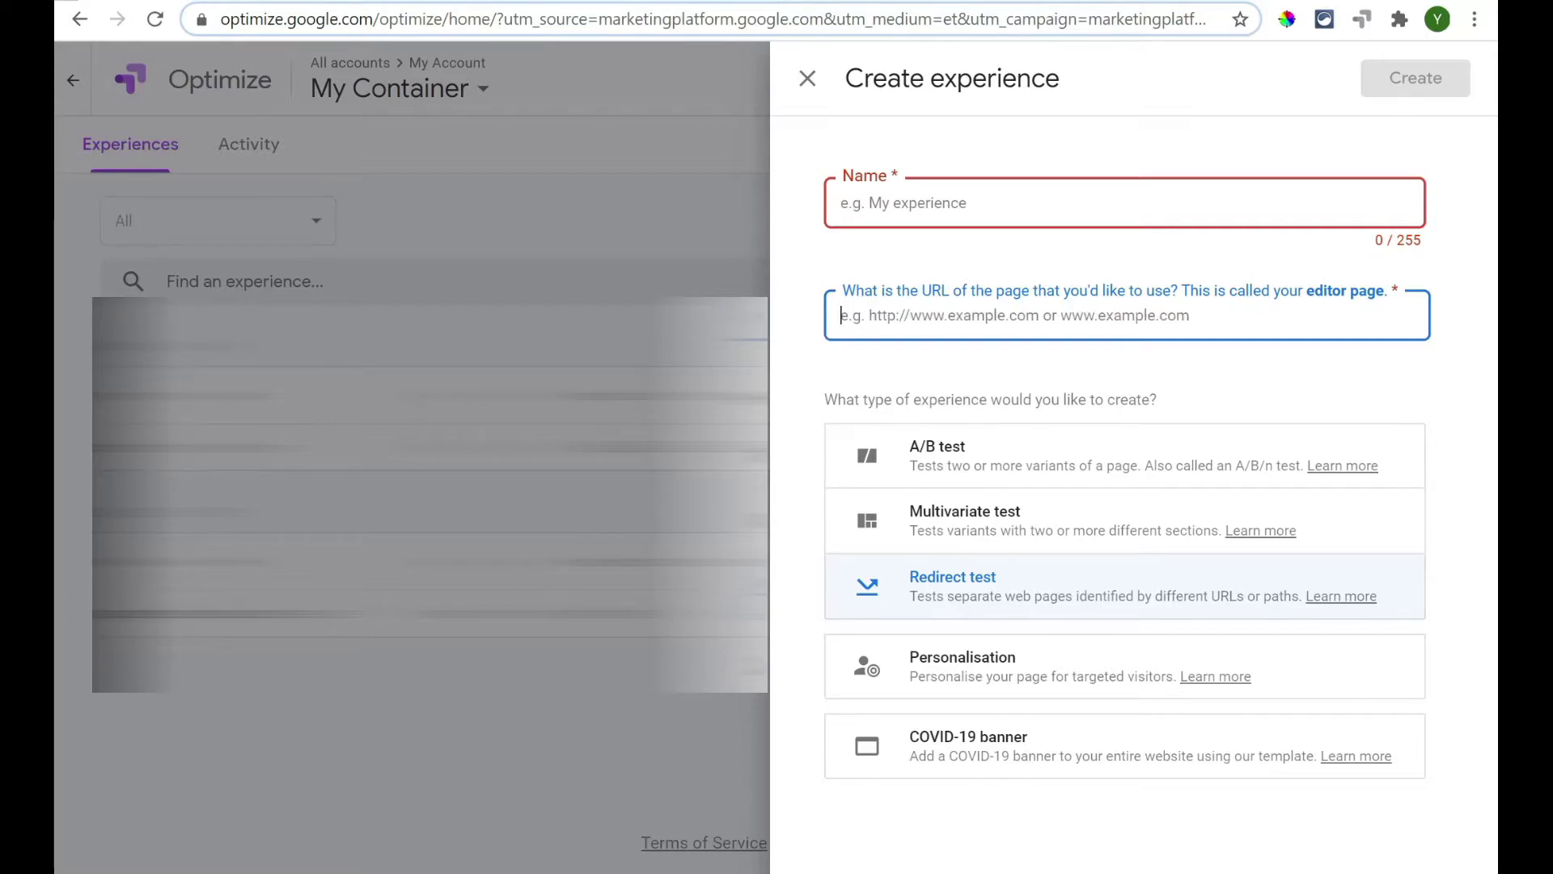
left_click(953, 199)
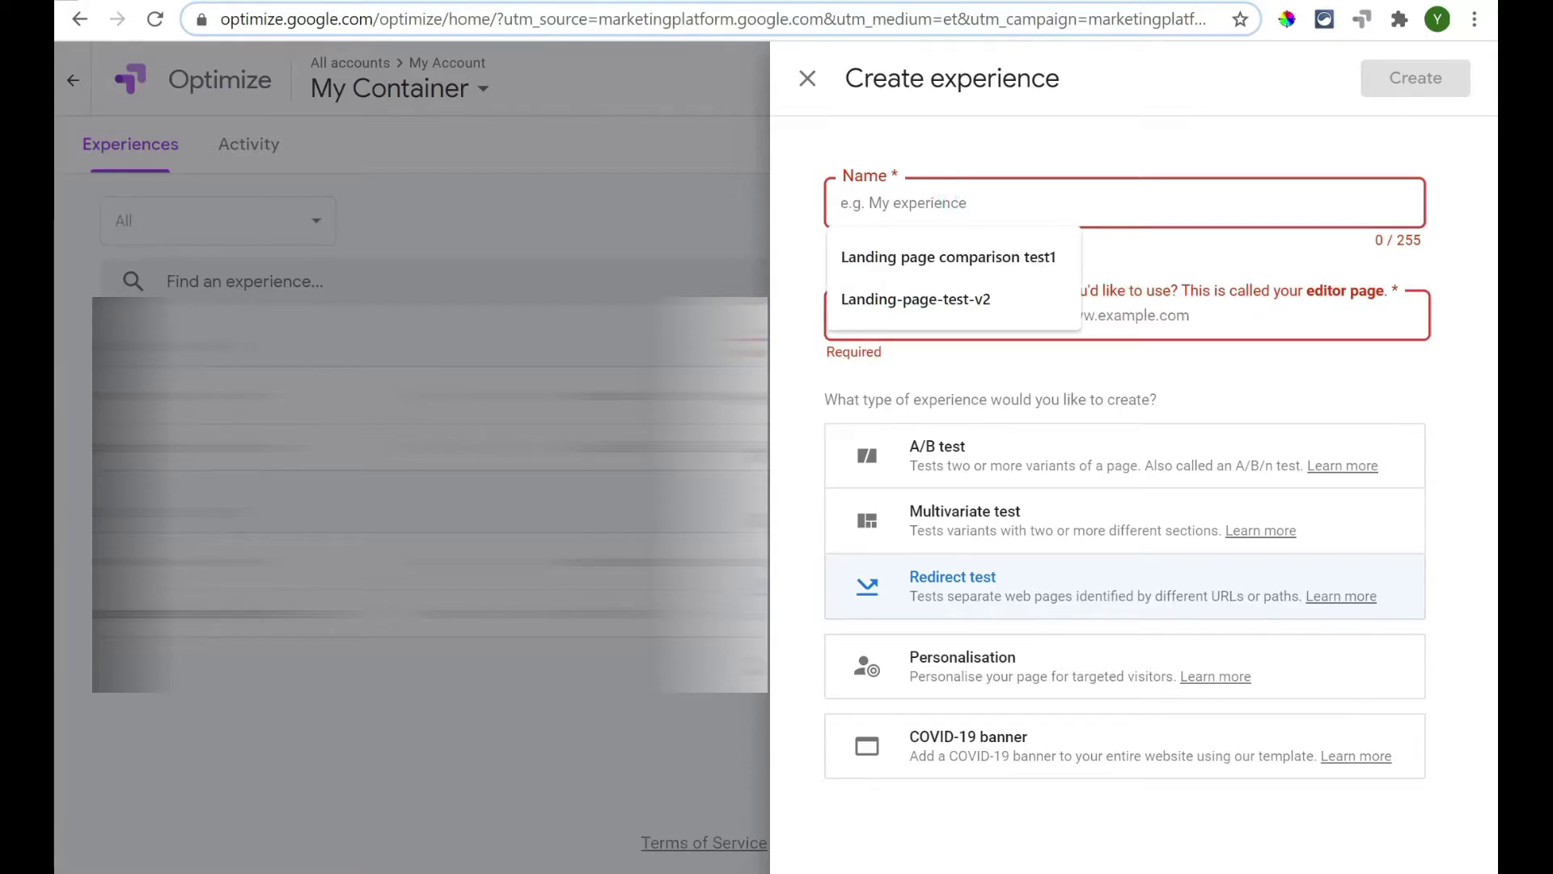
type("Landing page free sign up test")
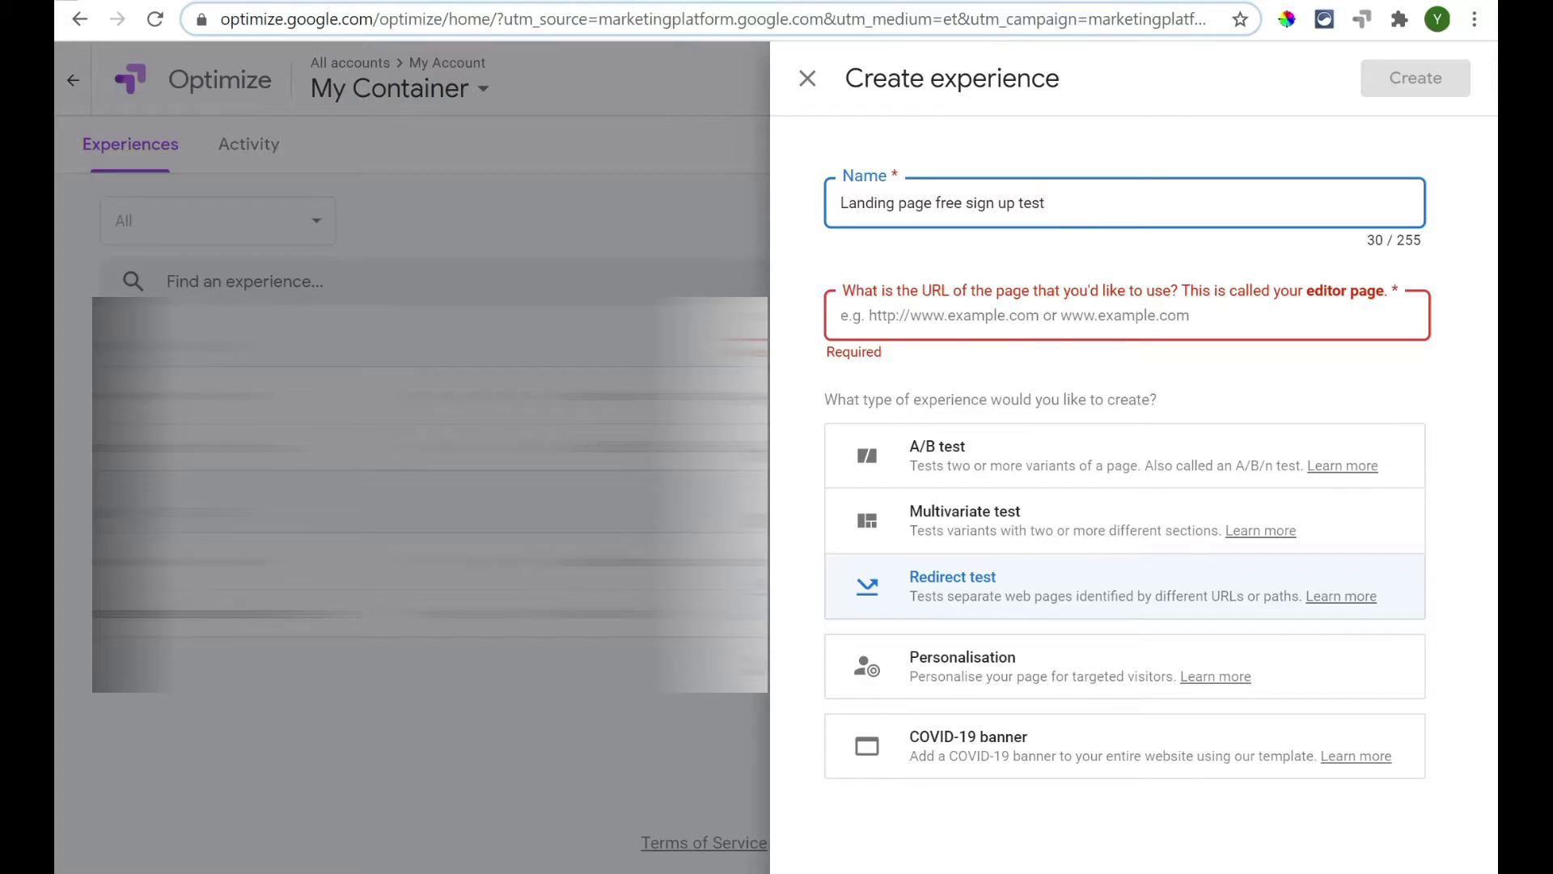
- Copy the free online sales funnel course page URL and paste it as the editor page
key("ctrl+Tab")
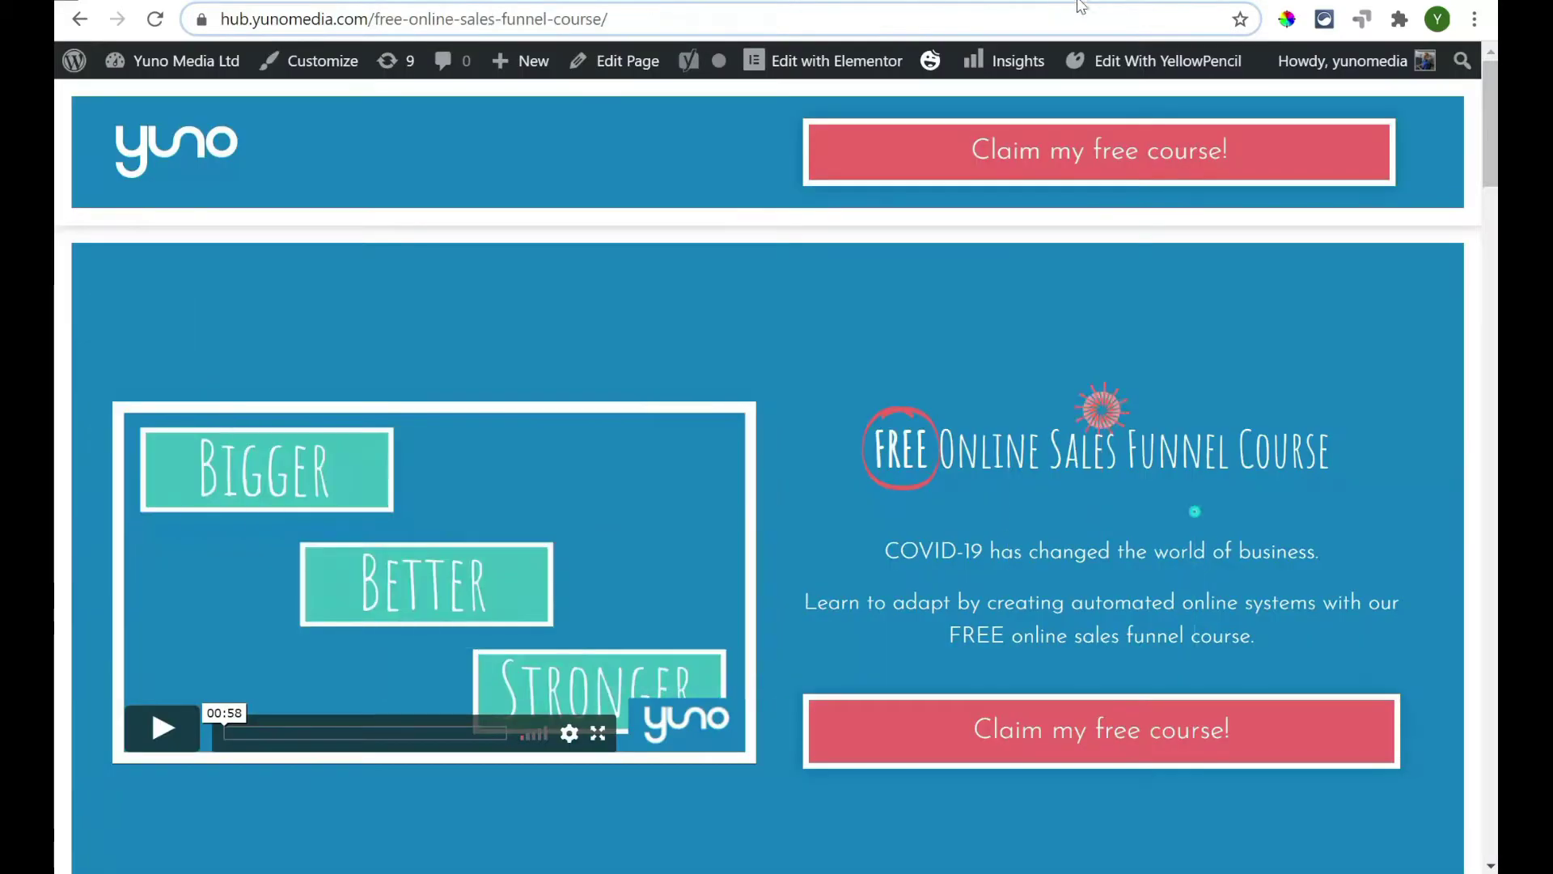
double_click(309, 26)
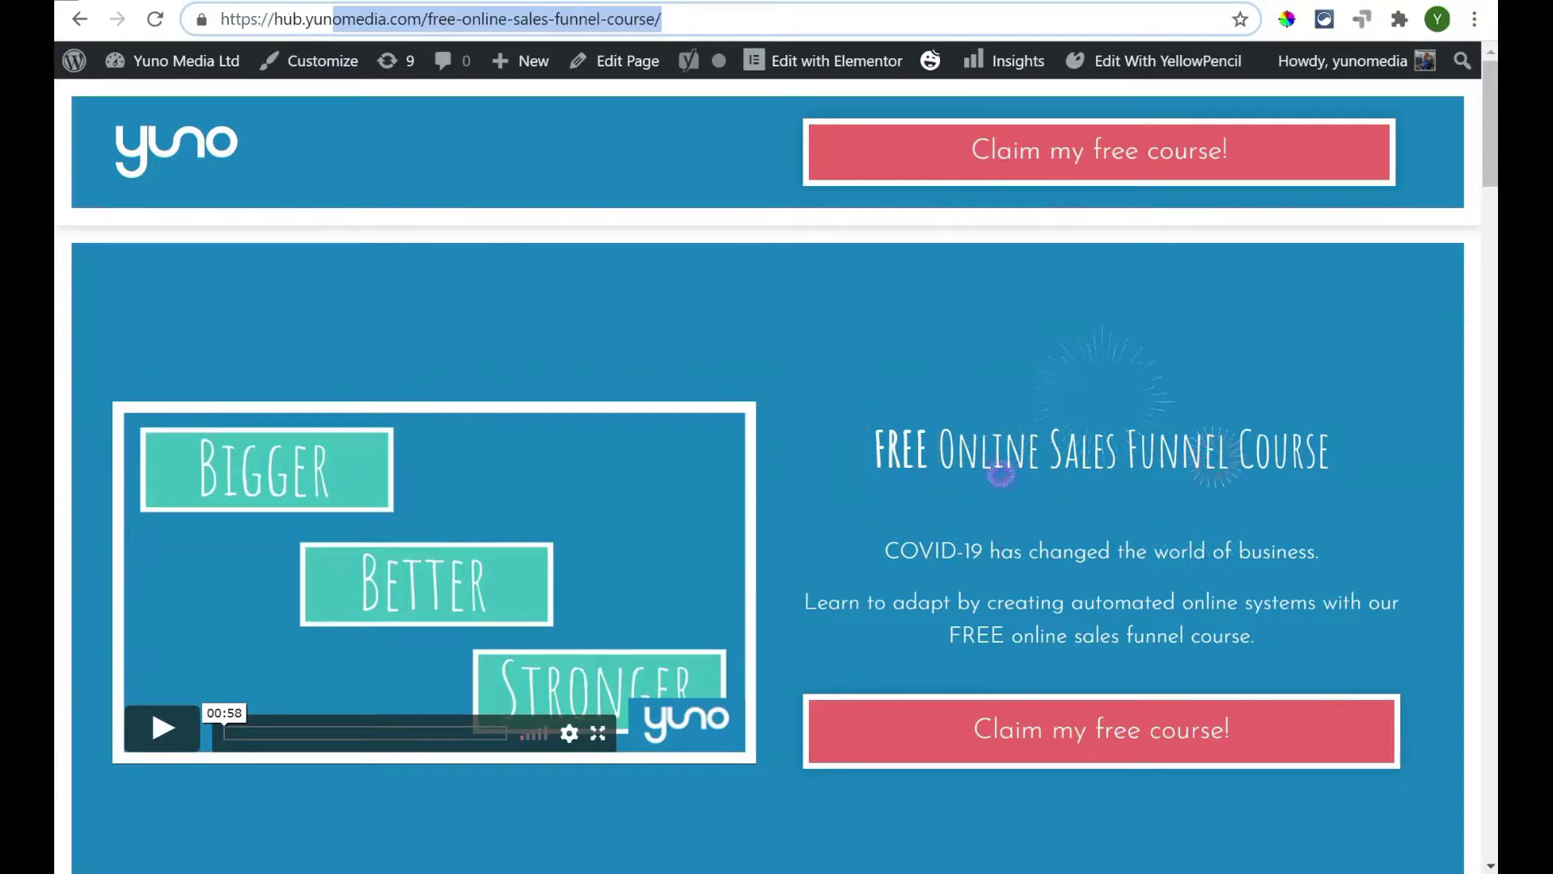
left_click(307, 27)
right_click(307, 27)
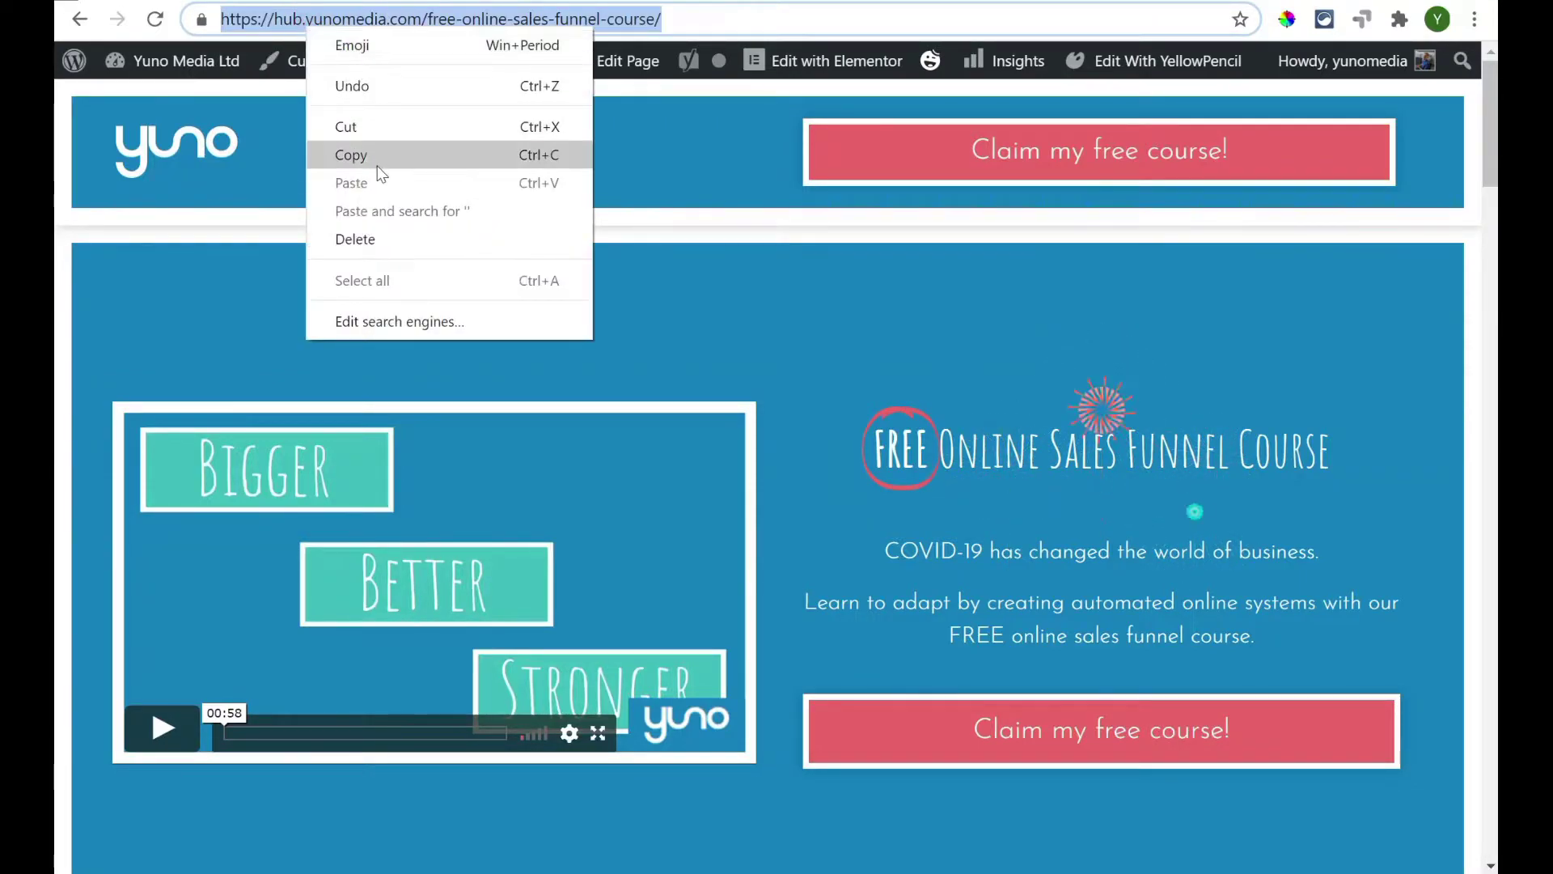
left_click(356, 149)
key("ctrl+shift+Tab")
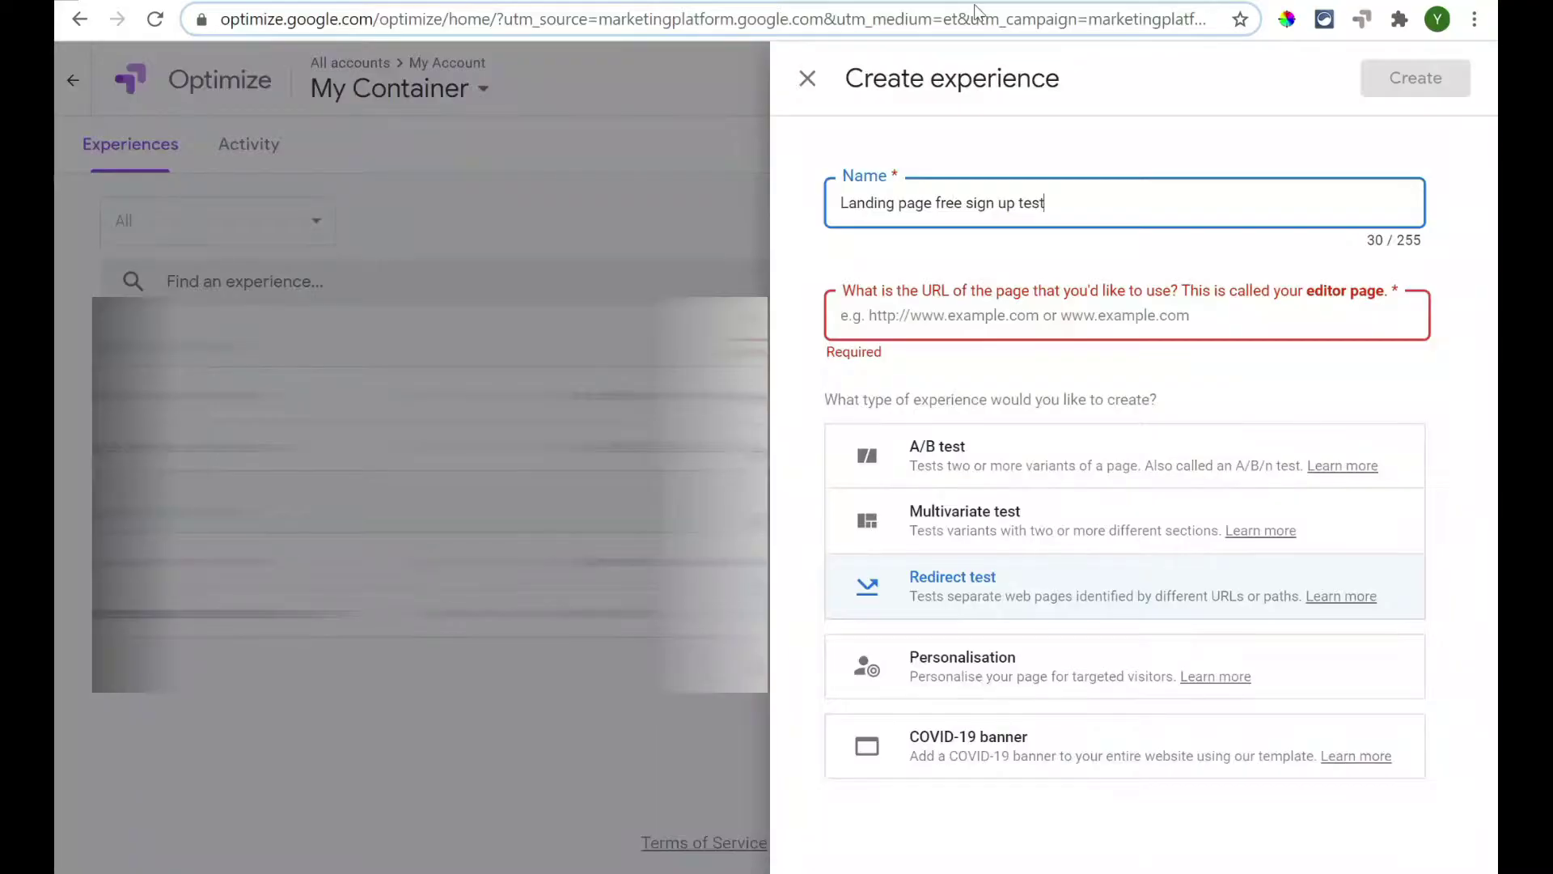
left_click(971, 315)
key("ctrl+v")
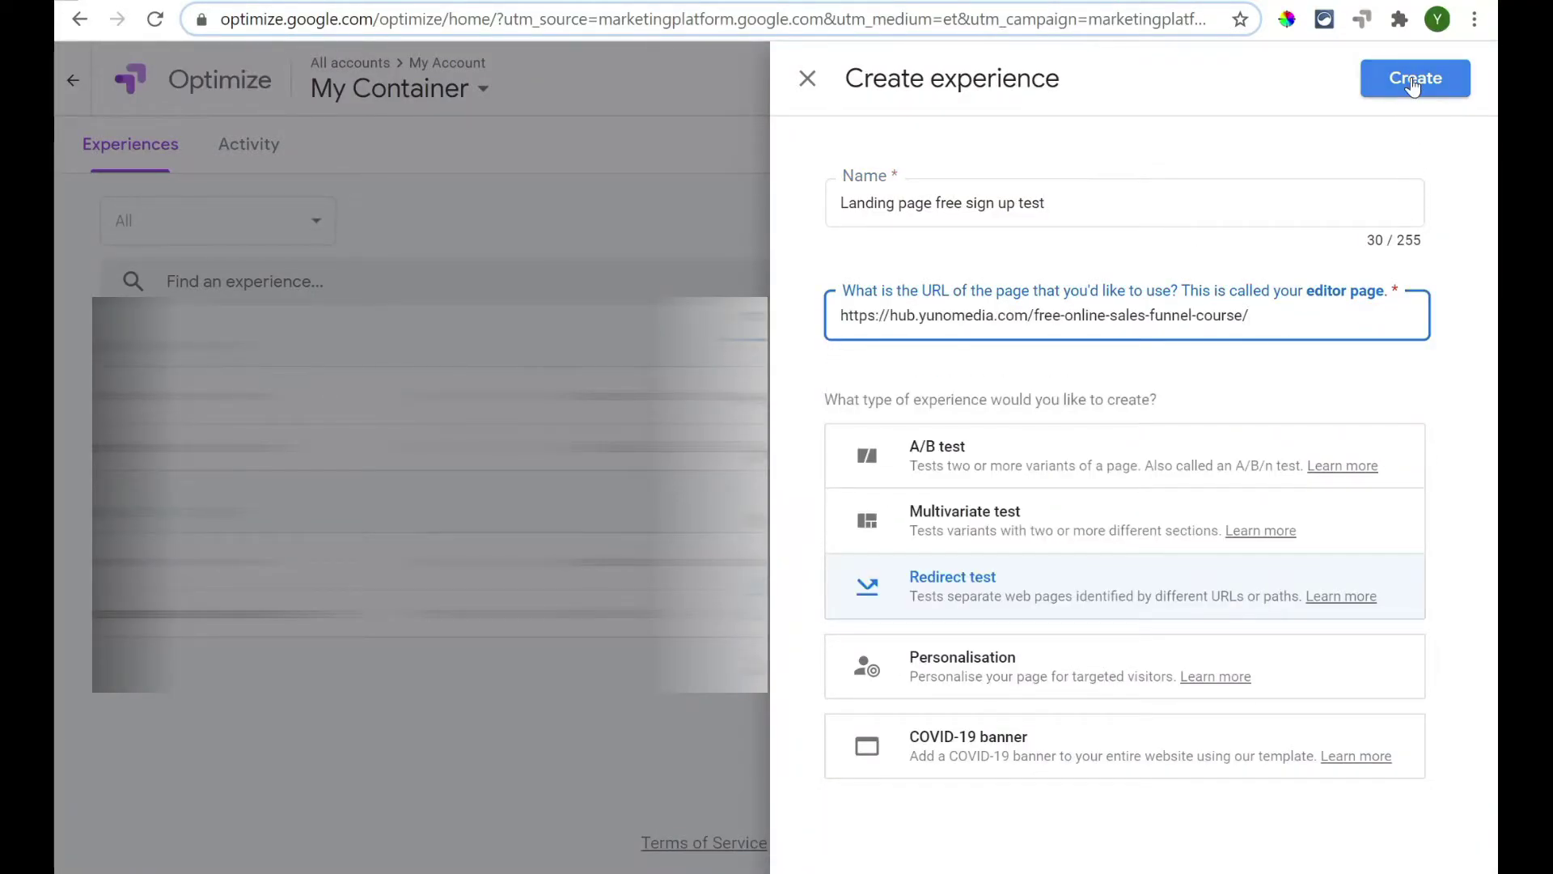
- Create the experience and copy the alternative free sales funnel page's address
left_click(1412, 84)
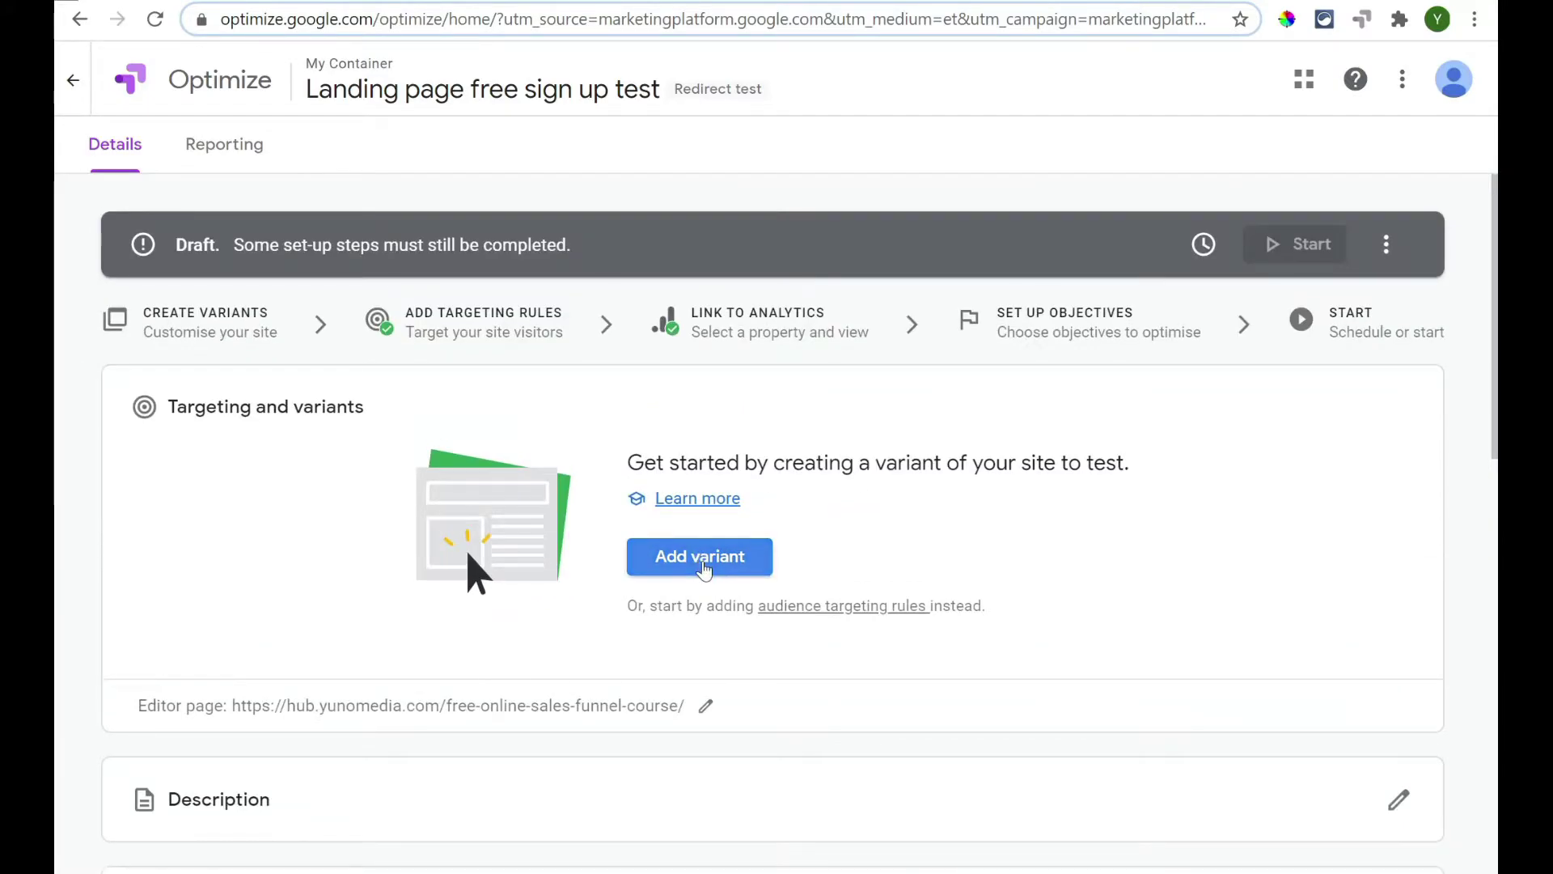
left_click(1011, 2)
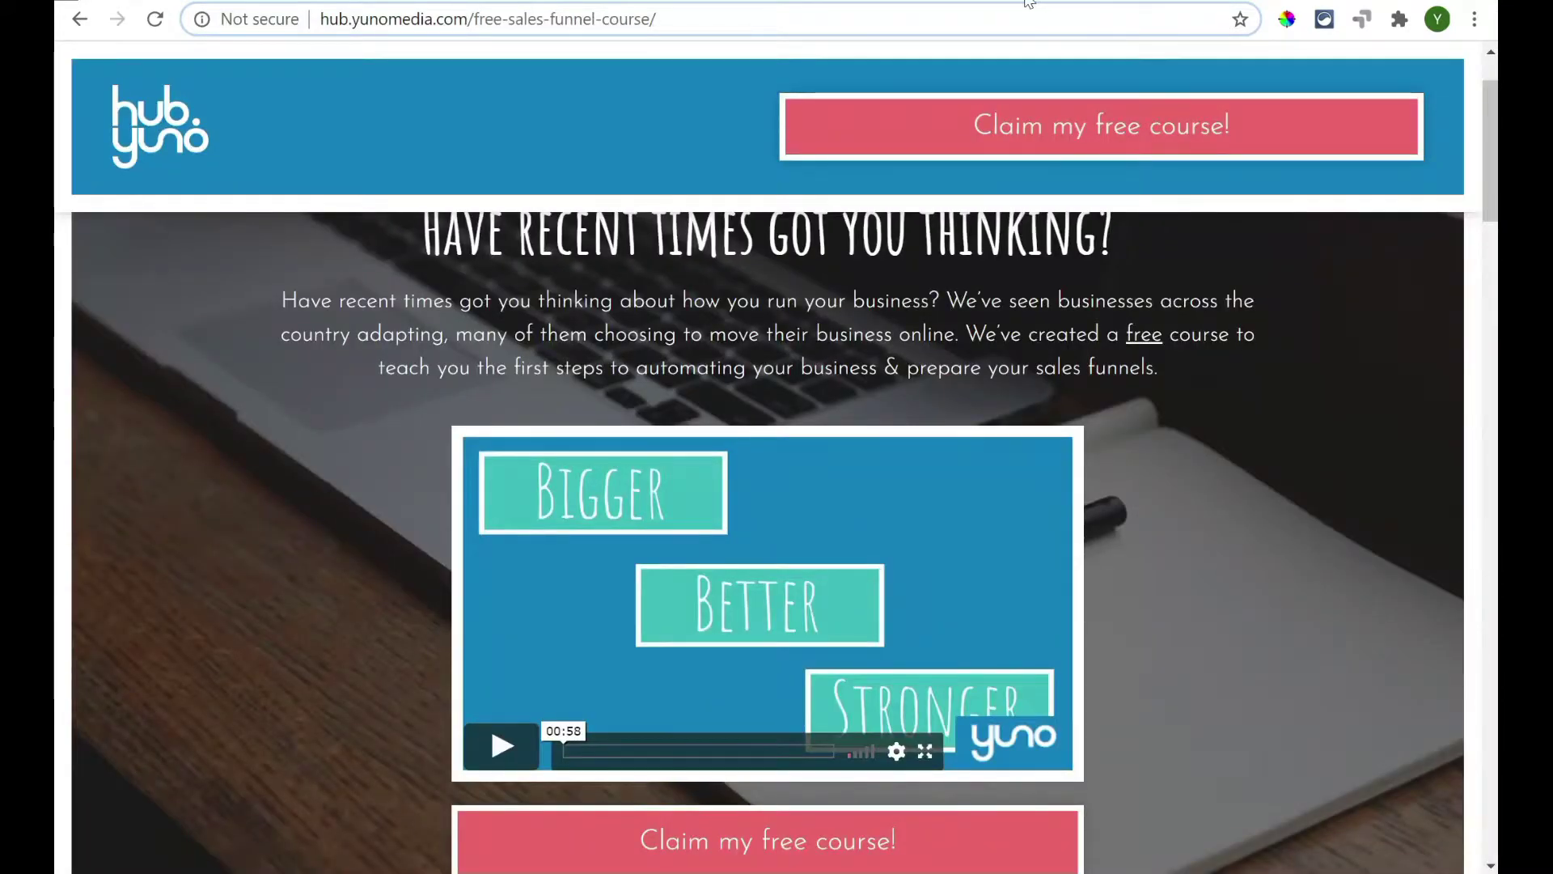
left_click(484, 20)
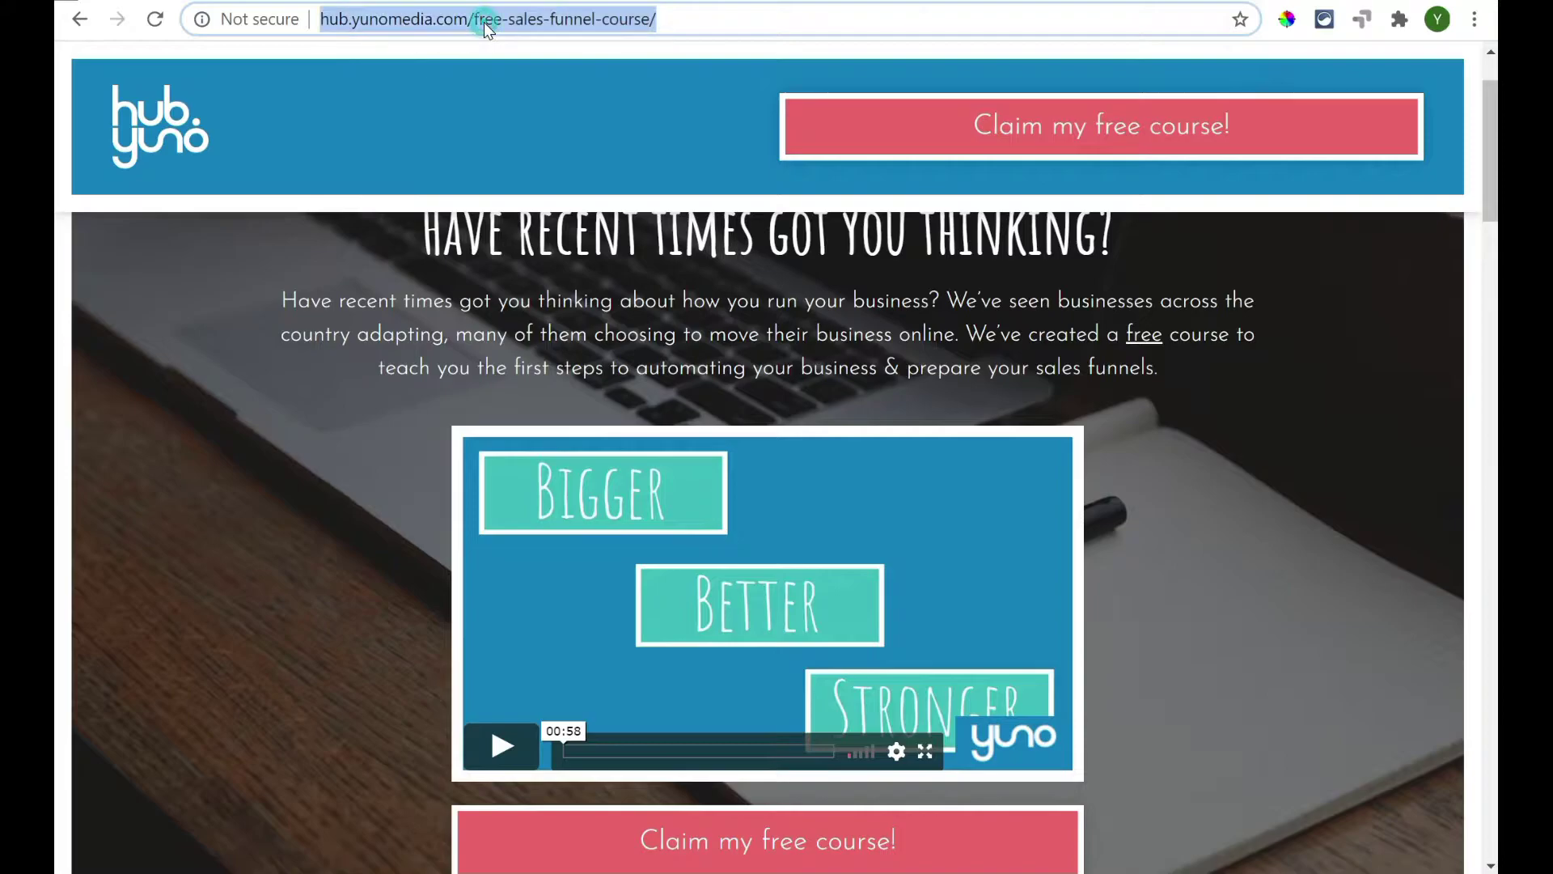
right_click(484, 21)
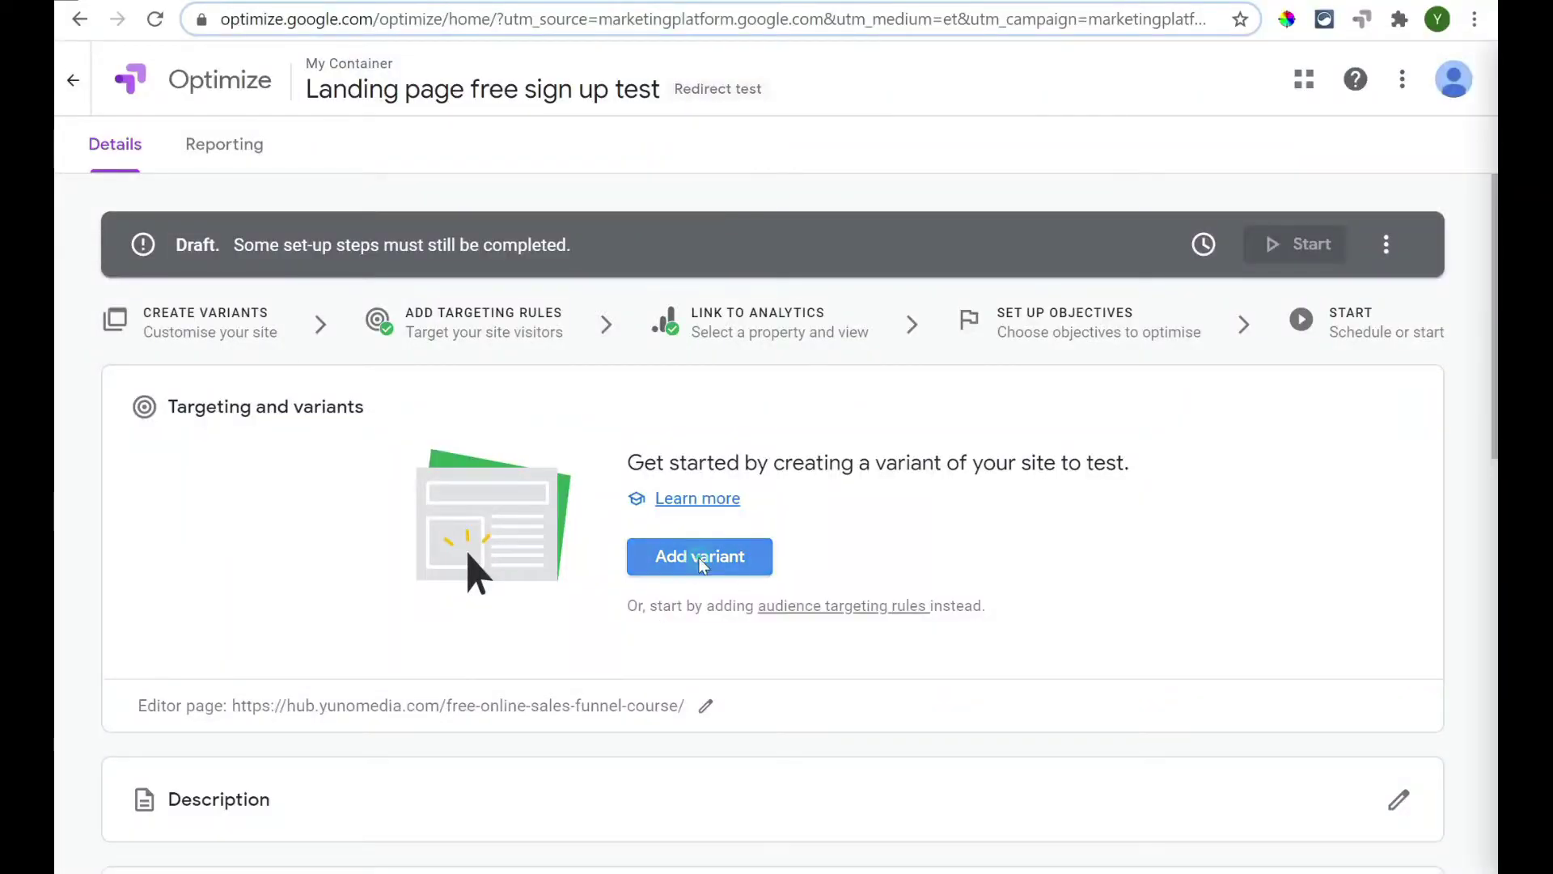
left_click(701, 564)
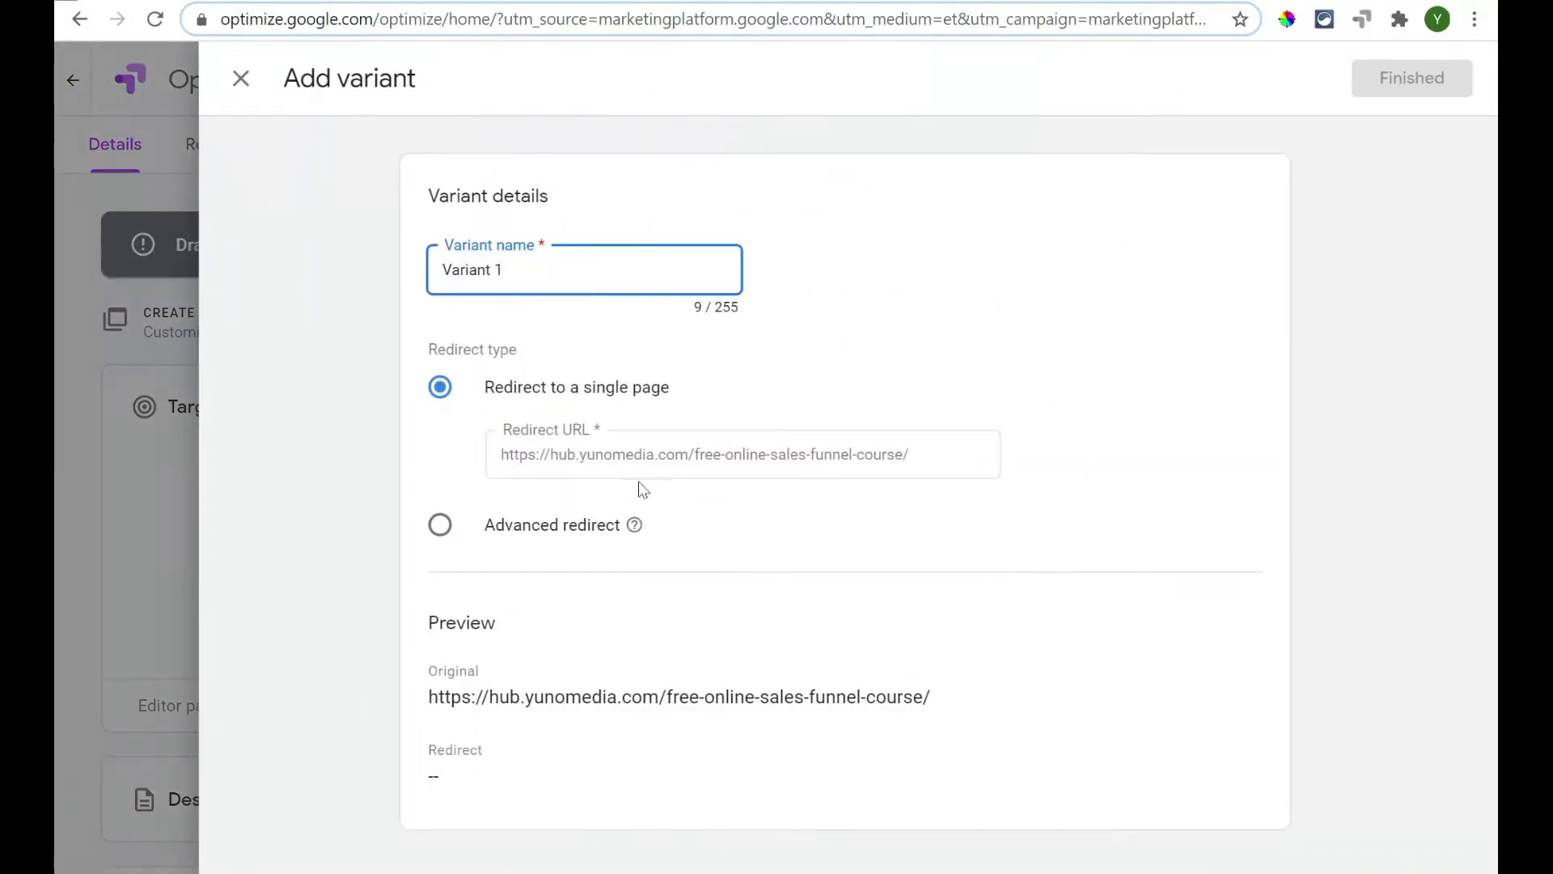
left_click(611, 454)
key("ctrl+v")
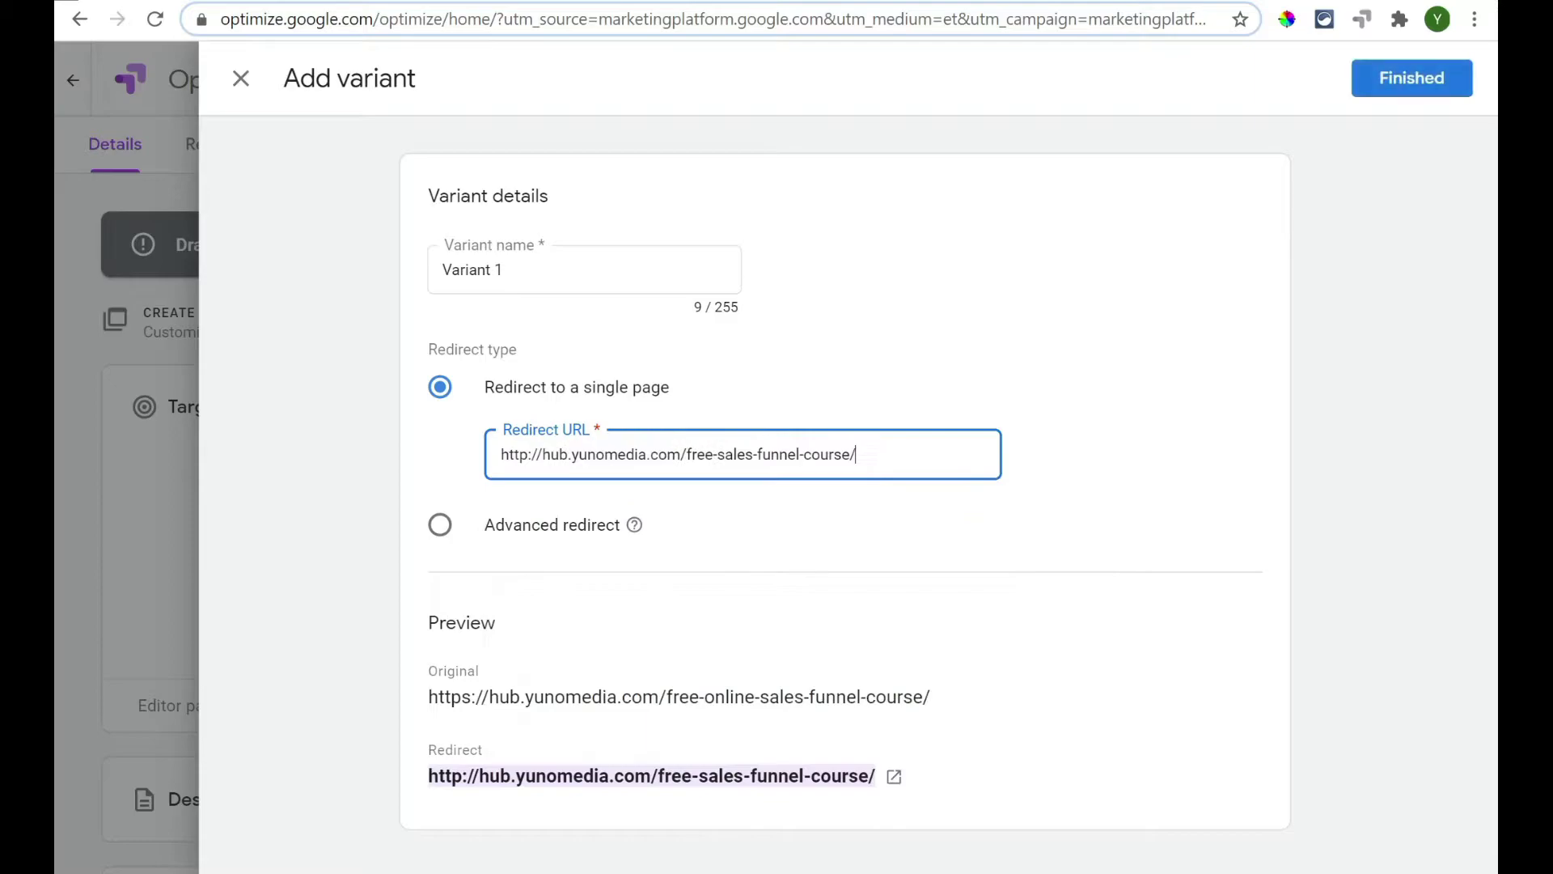
left_click(527, 454)
type("s")
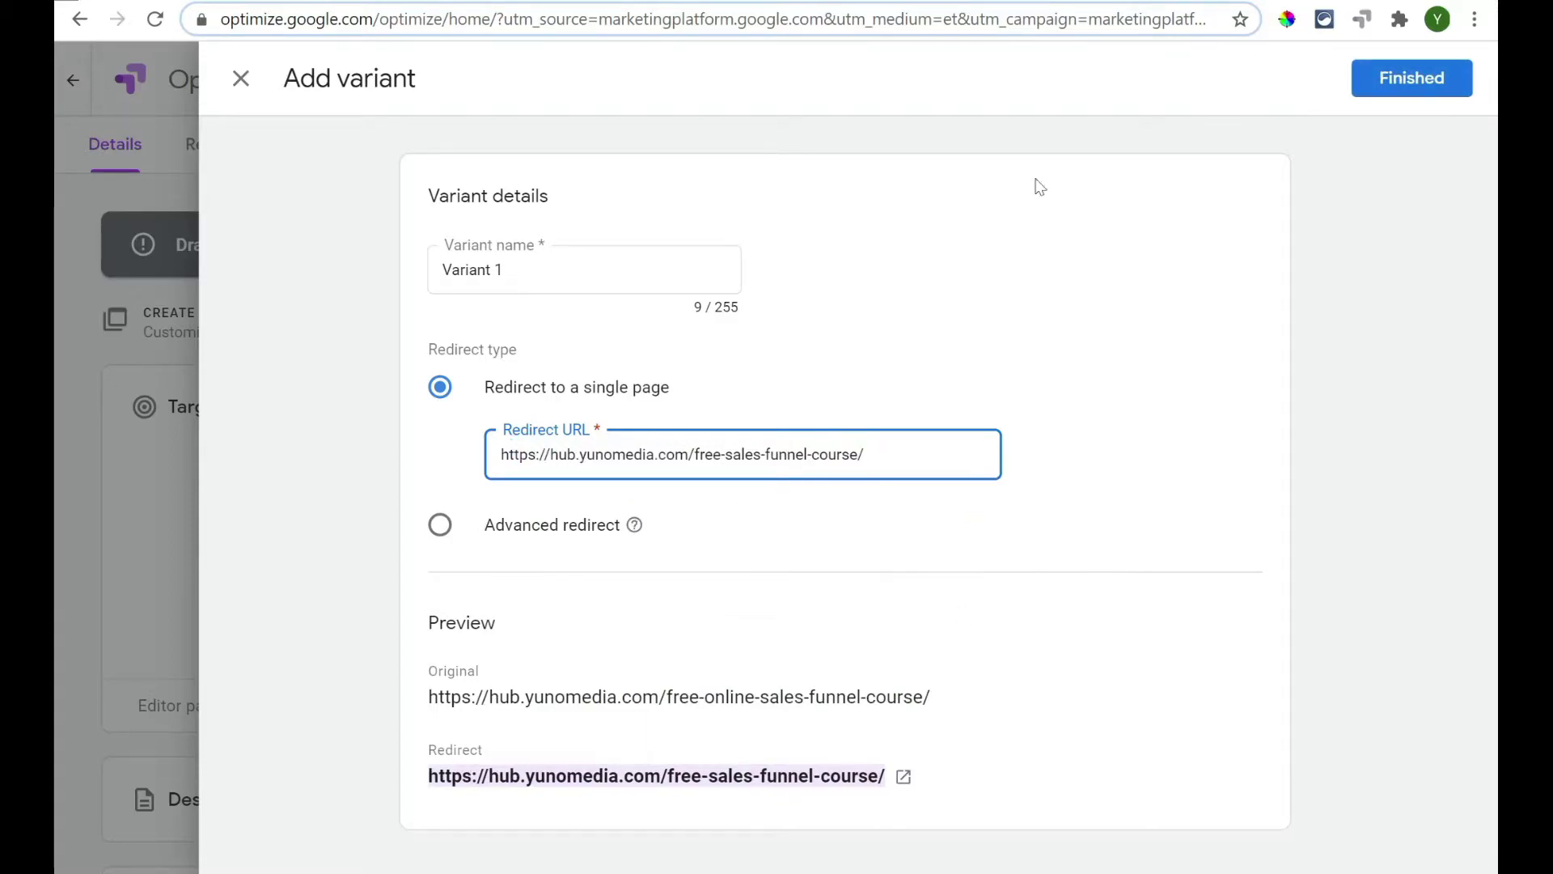
left_click(1408, 87)
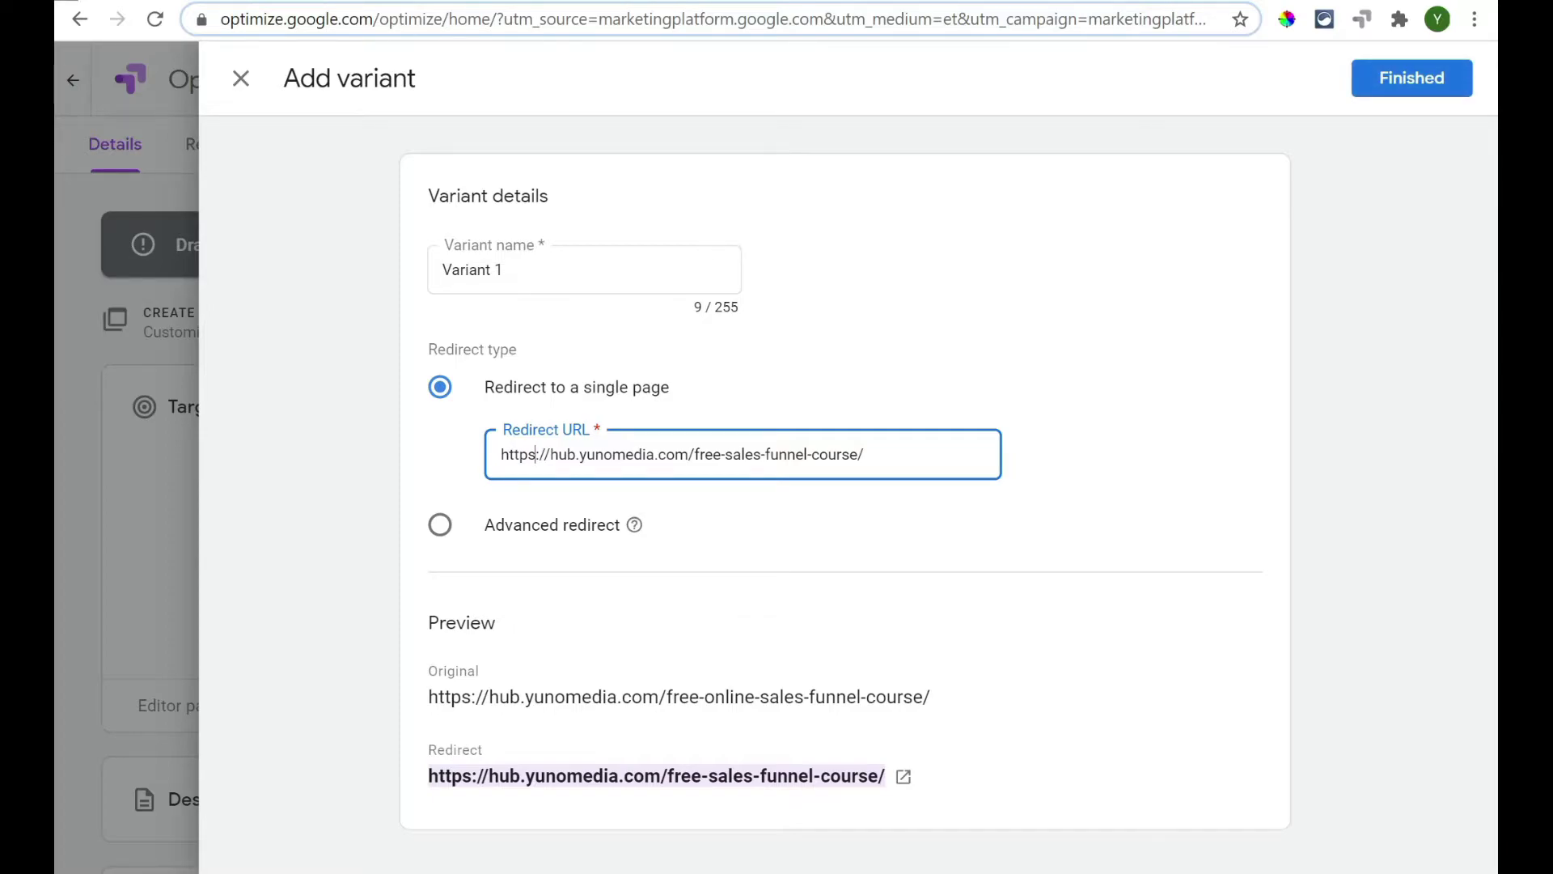
left_click(1393, 86)
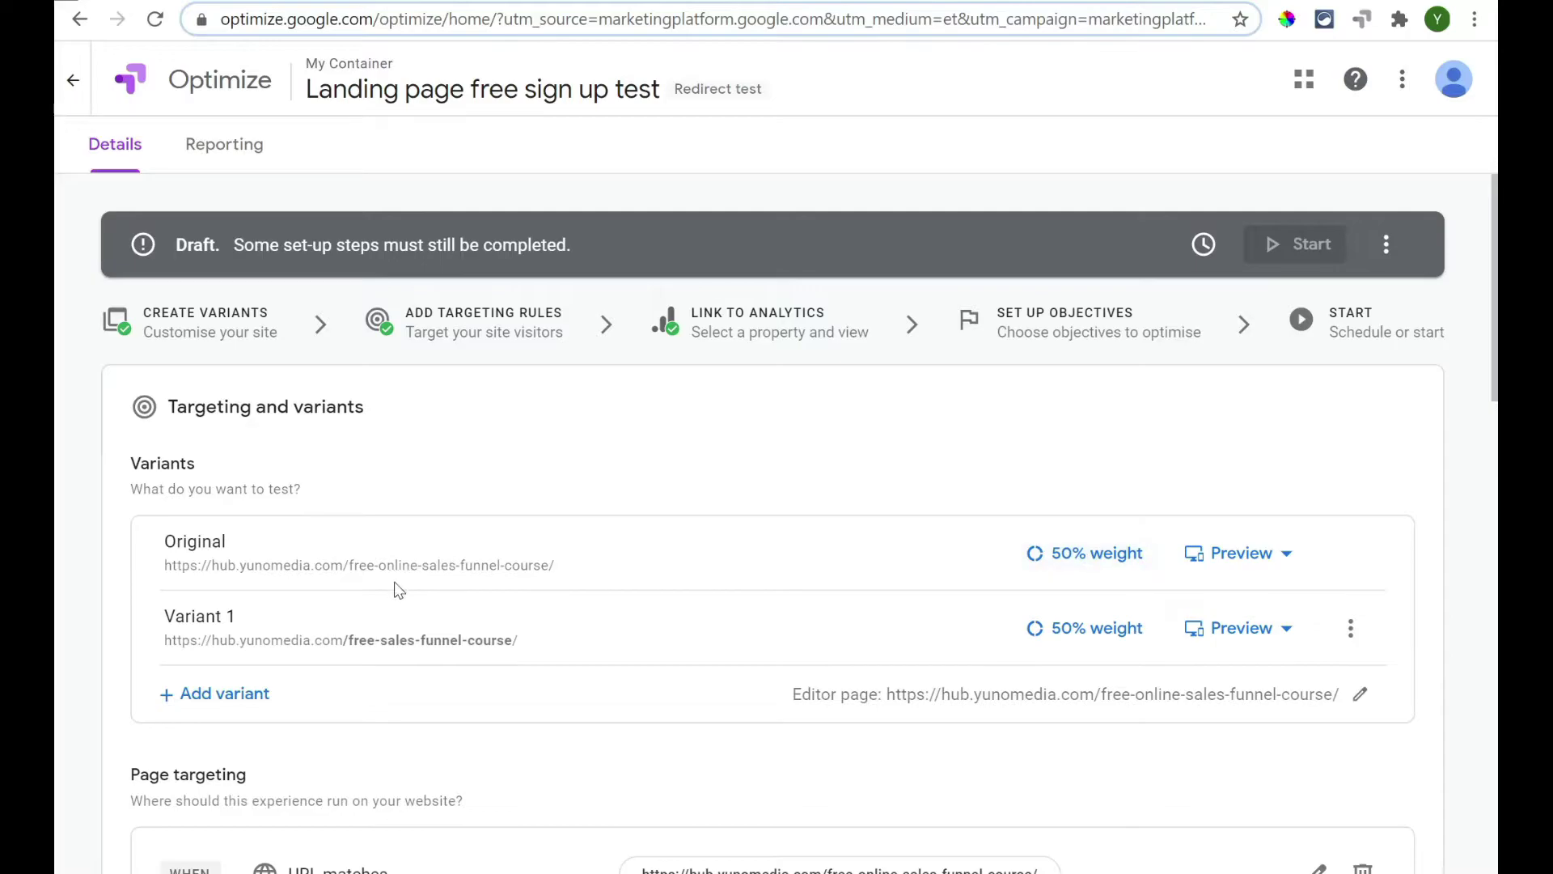
- Keep the Evenly split weighting so Original and Variant 1 each get 50%
left_click(1096, 558)
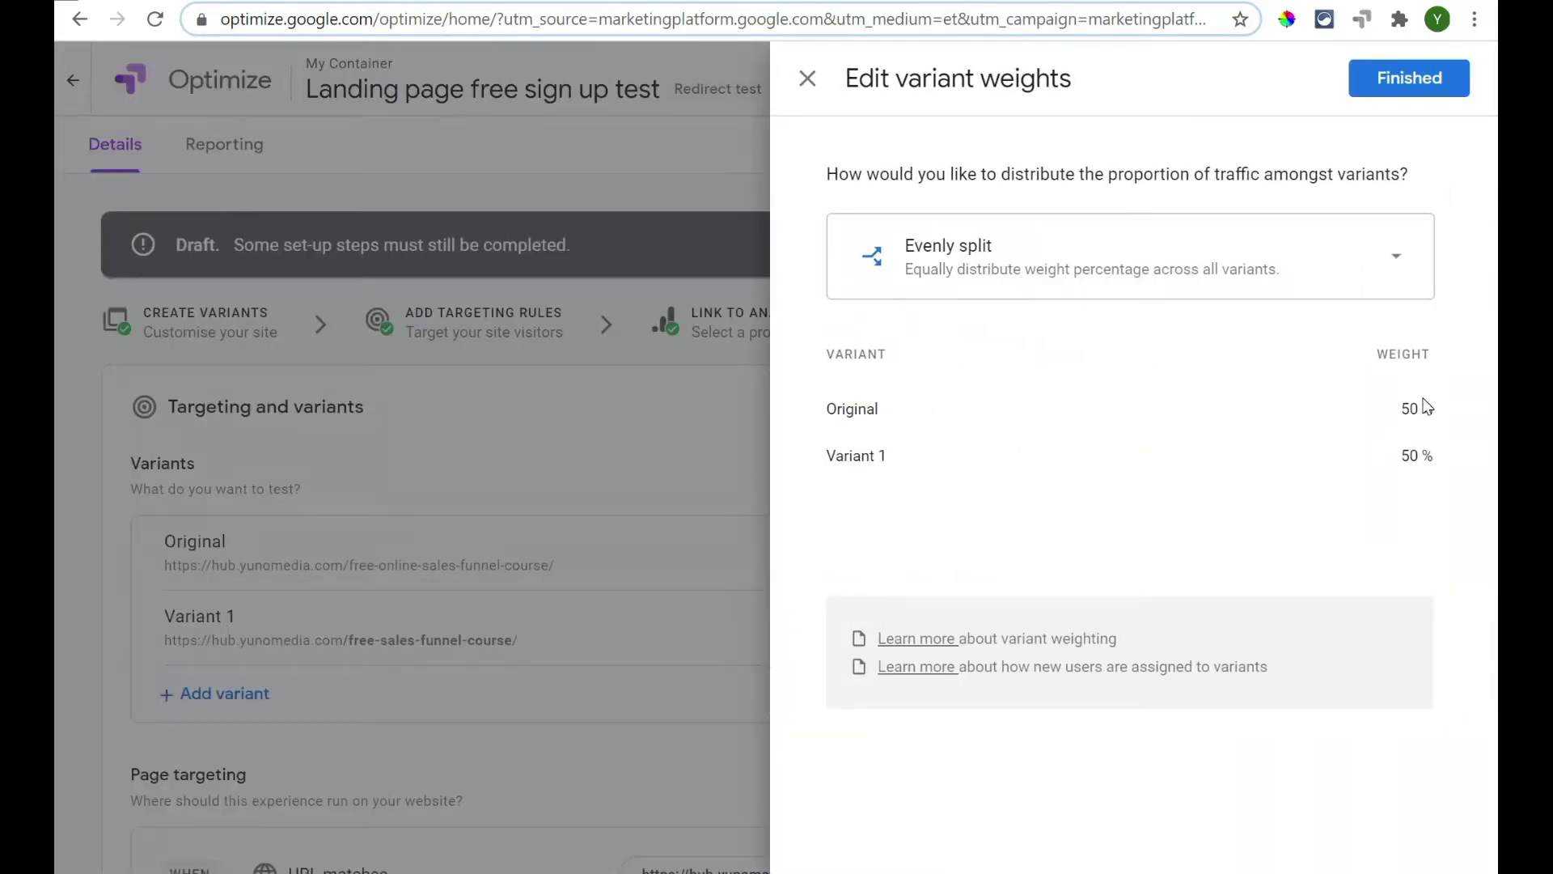
left_click(1397, 292)
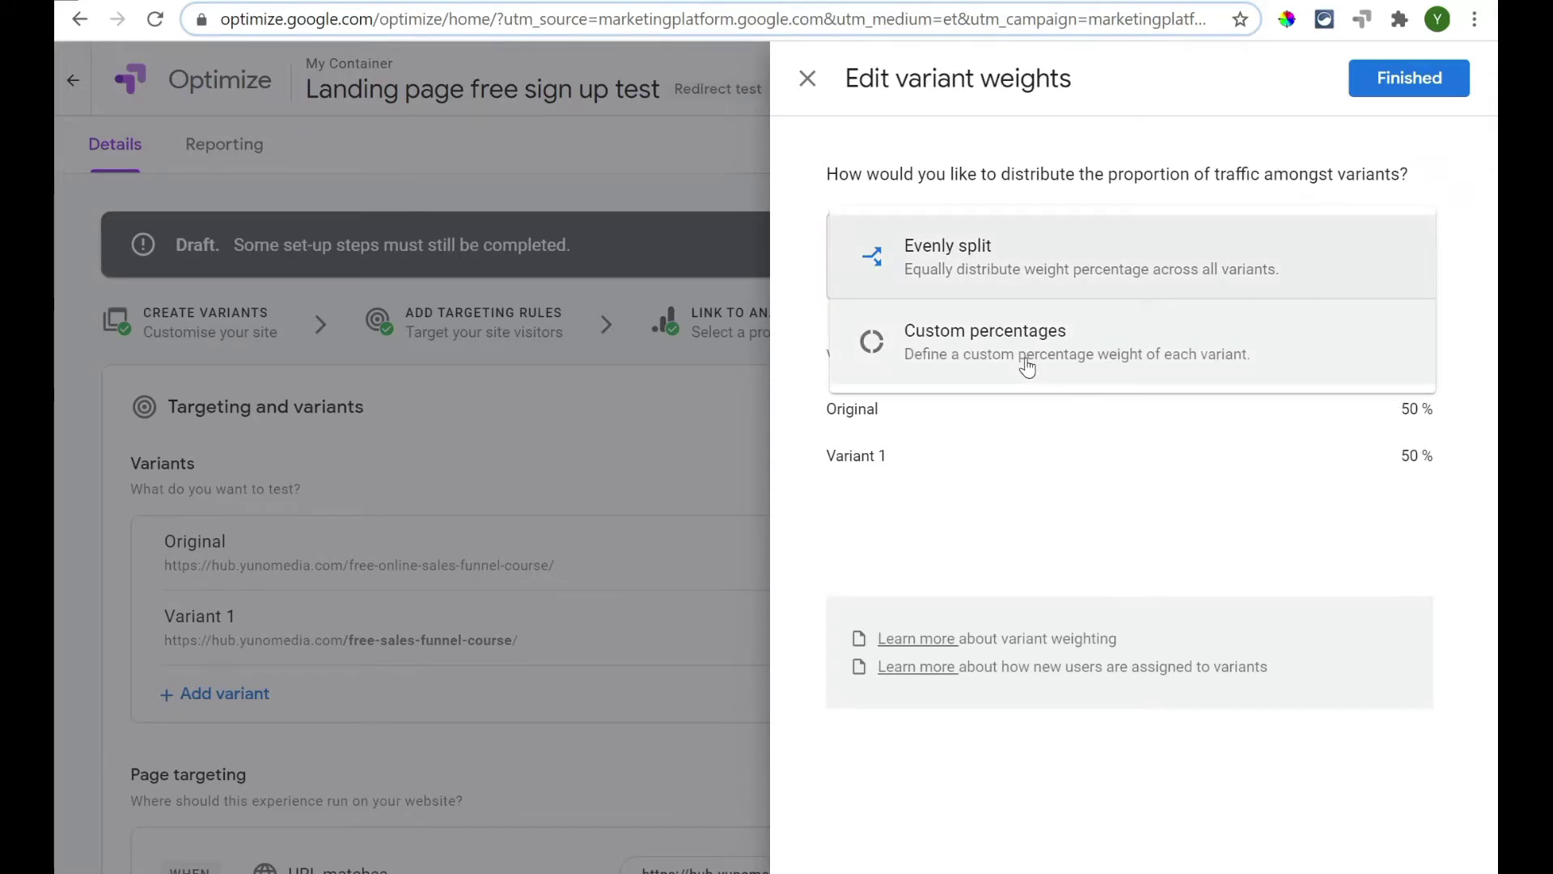
left_click(1024, 490)
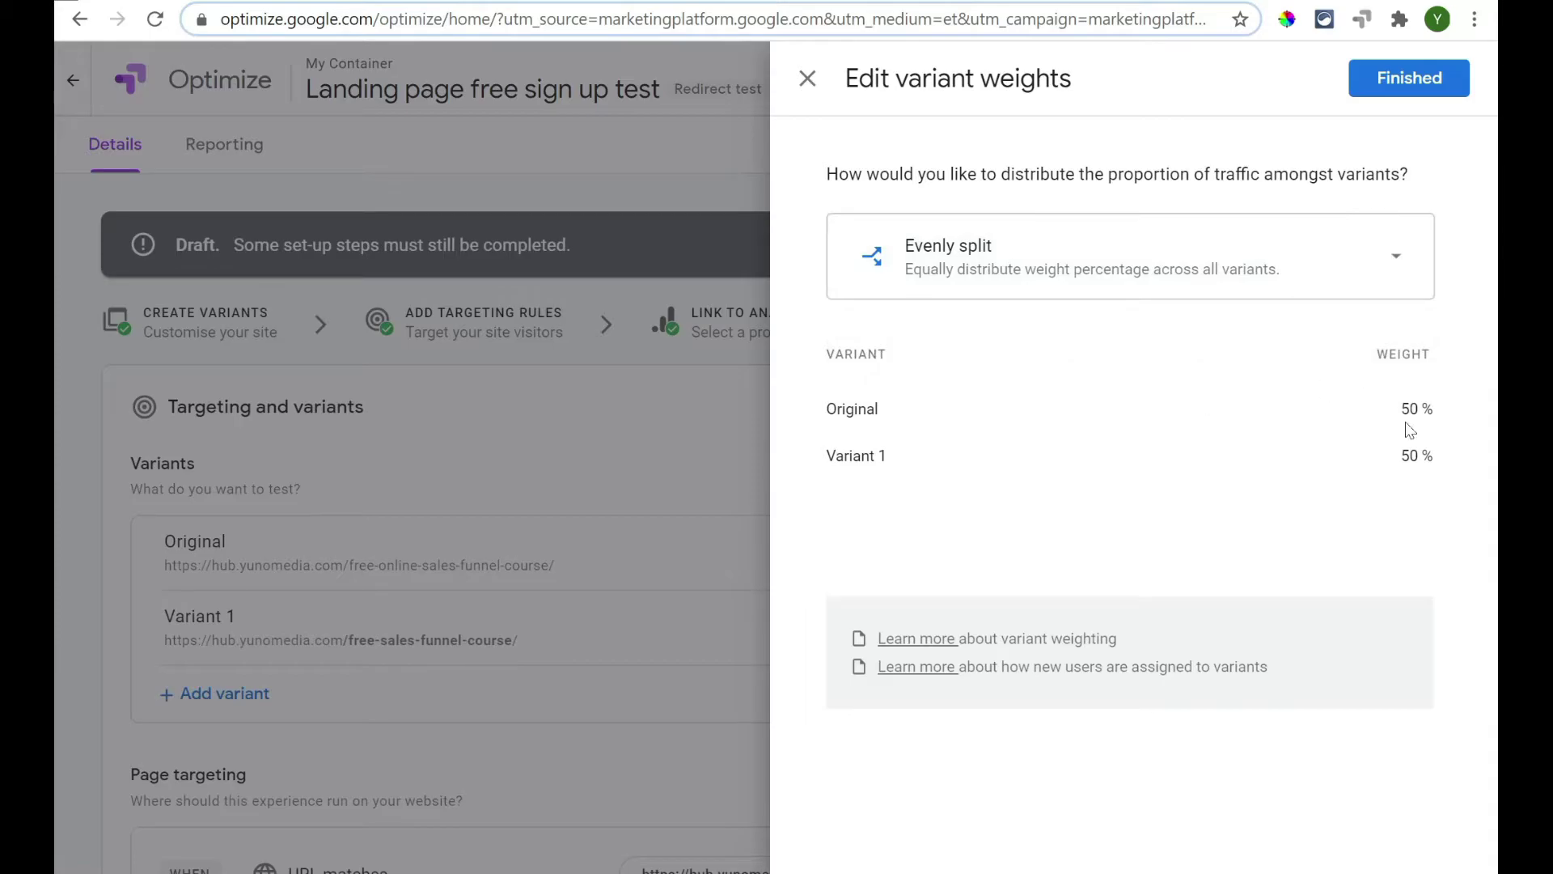
left_click(789, 78)
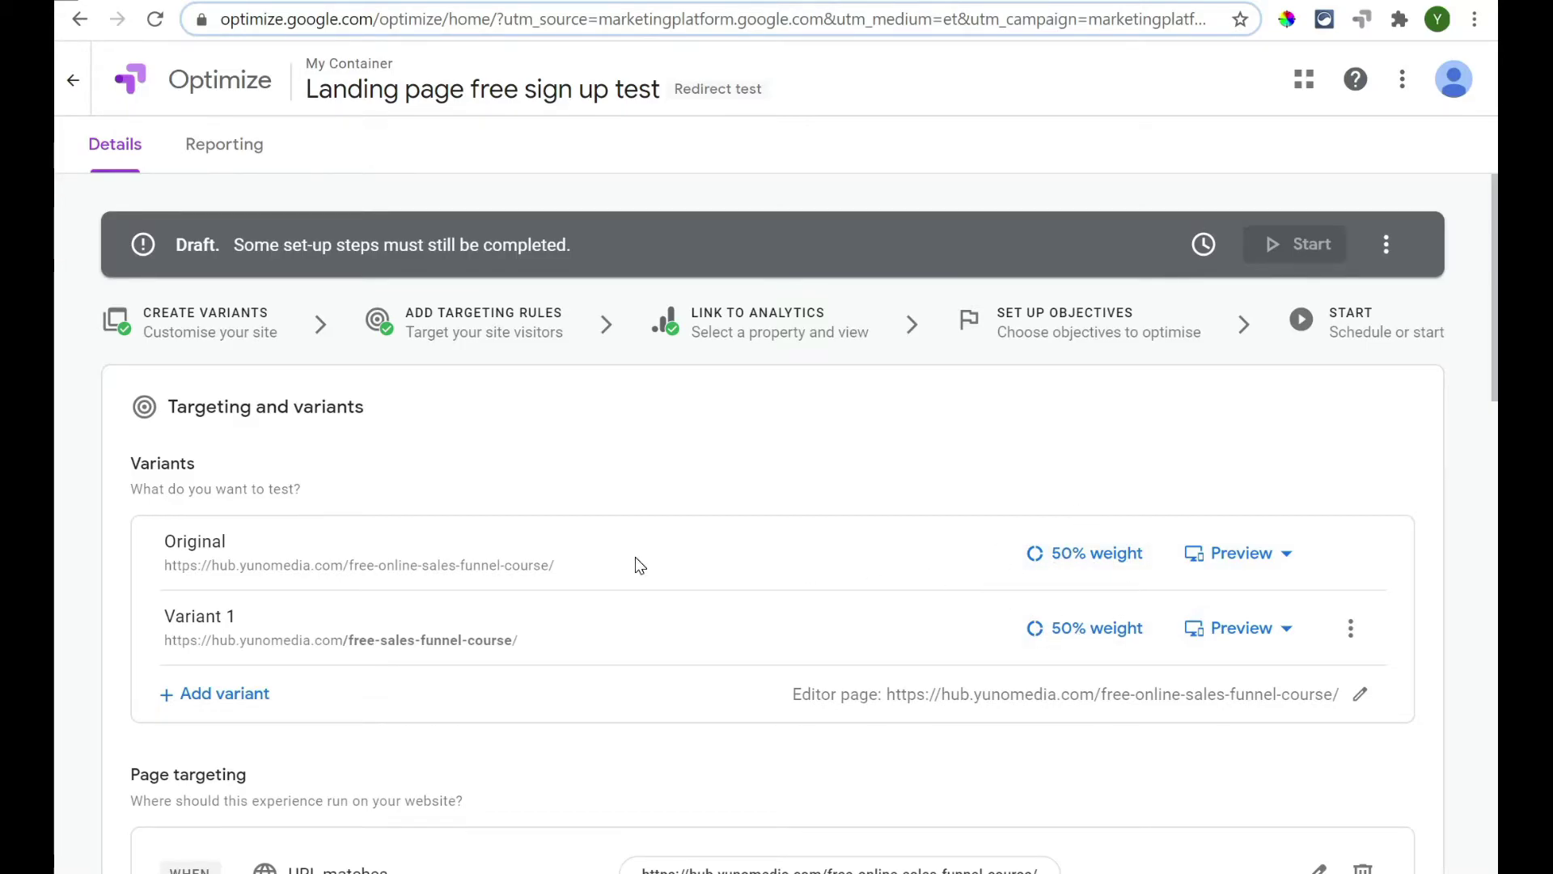
scroll(640, 565, "down", 4)
scroll(293, 455, "down", 3)
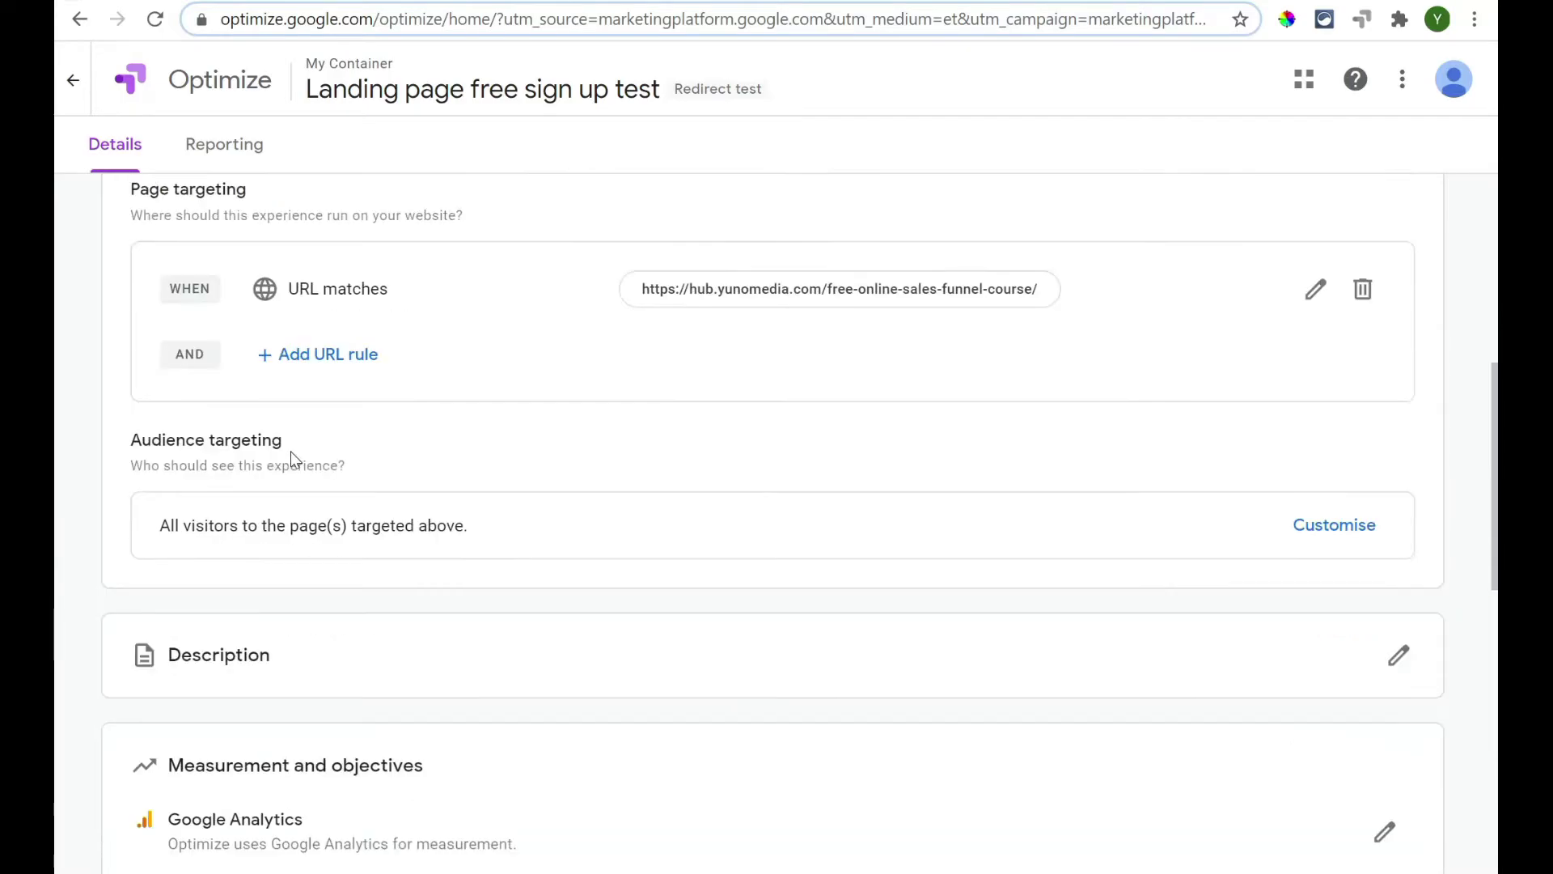
scroll(1495, 354, "up", 1)
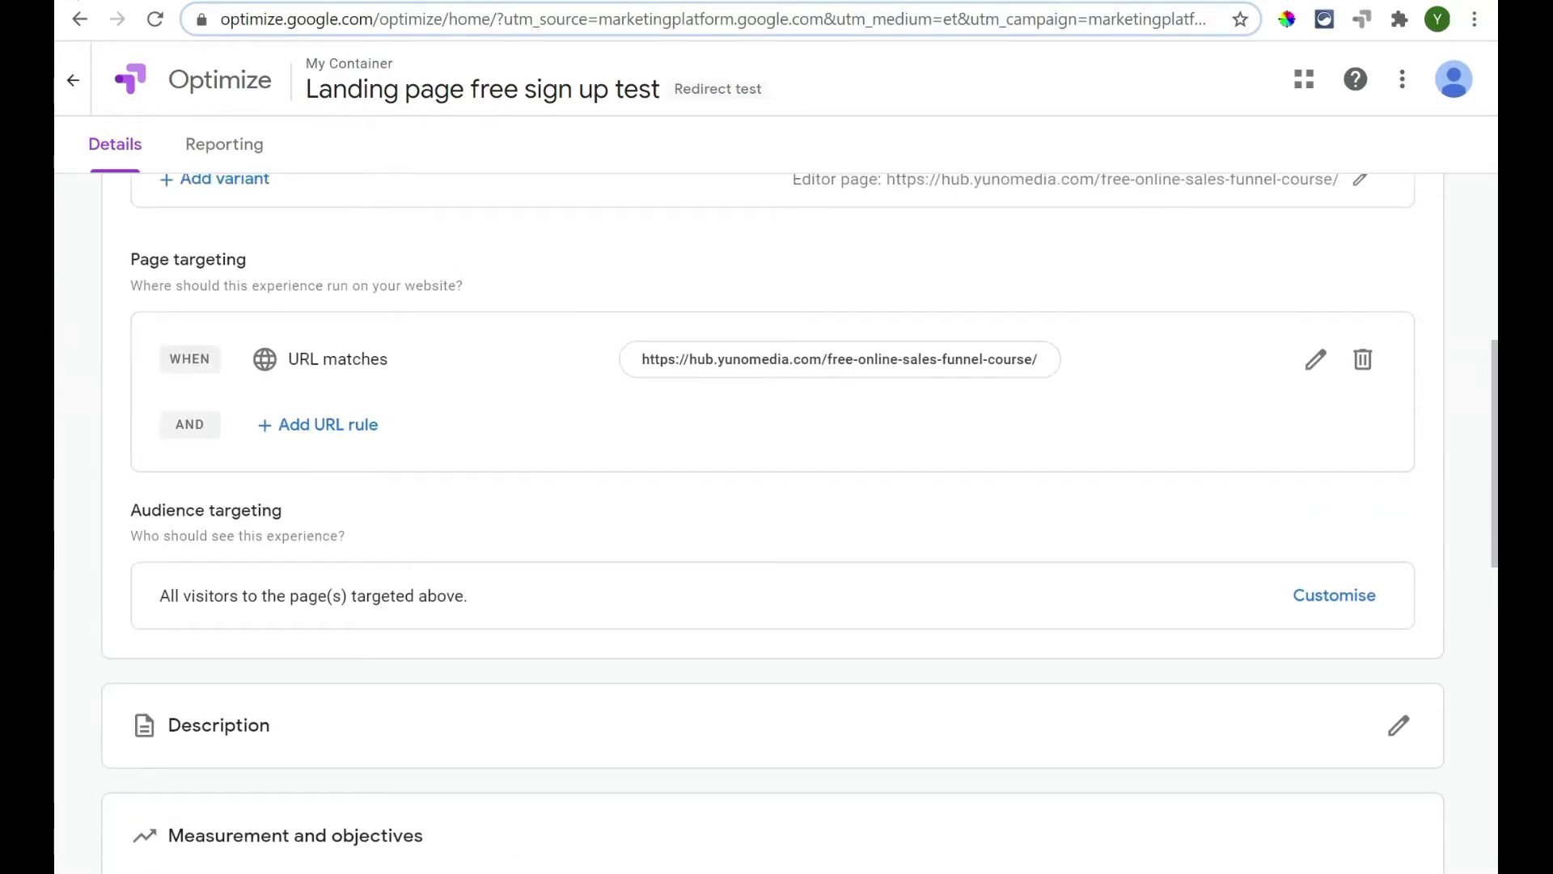
scroll(837, 338, "up", 3)
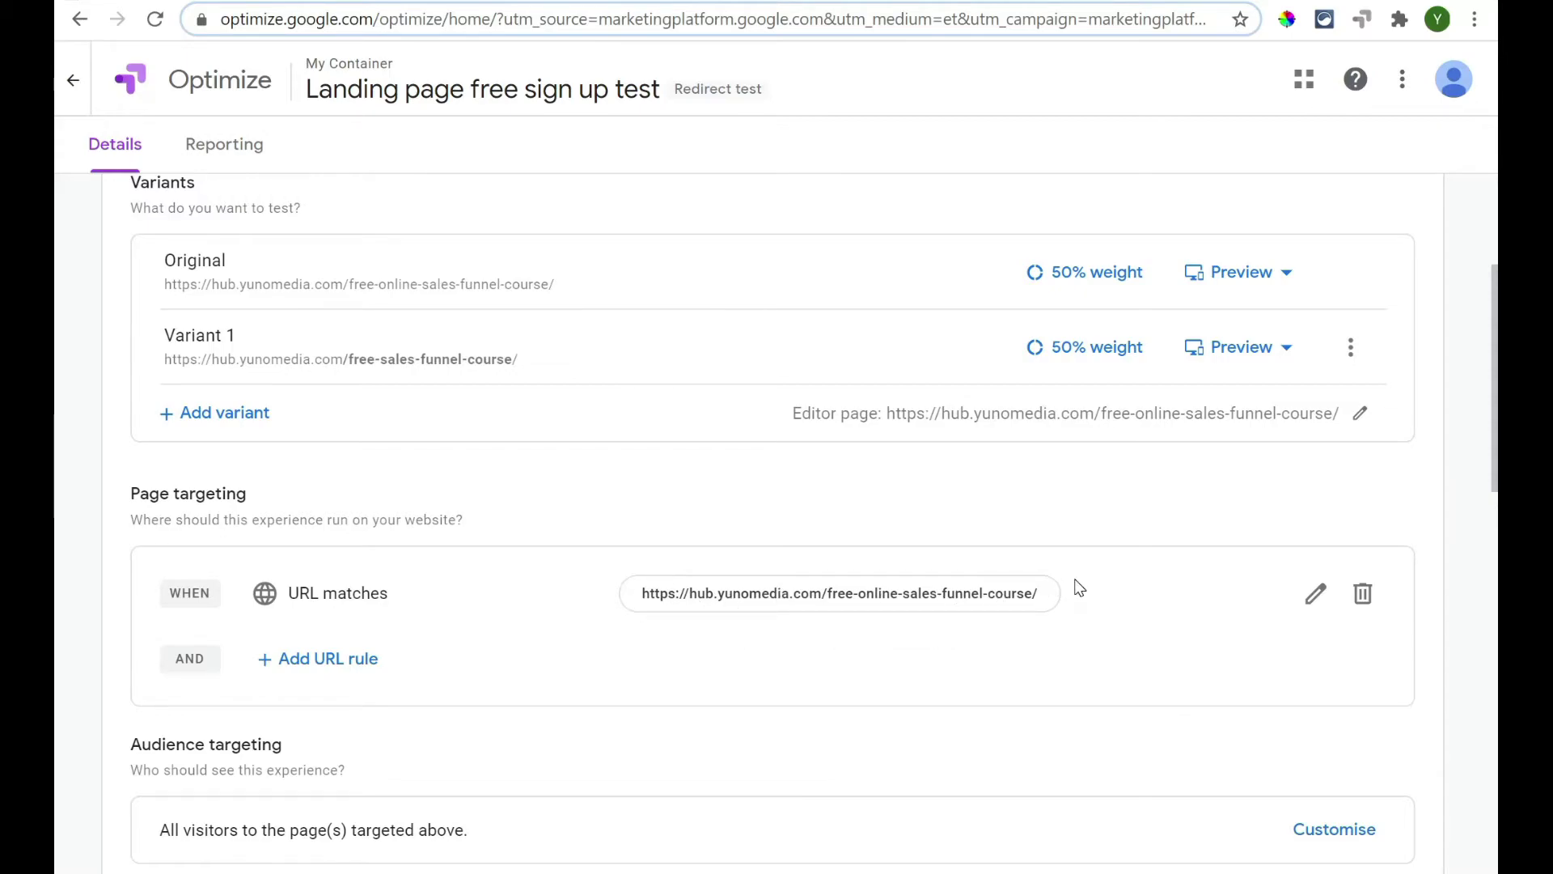
scroll(540, 555, "down", 3)
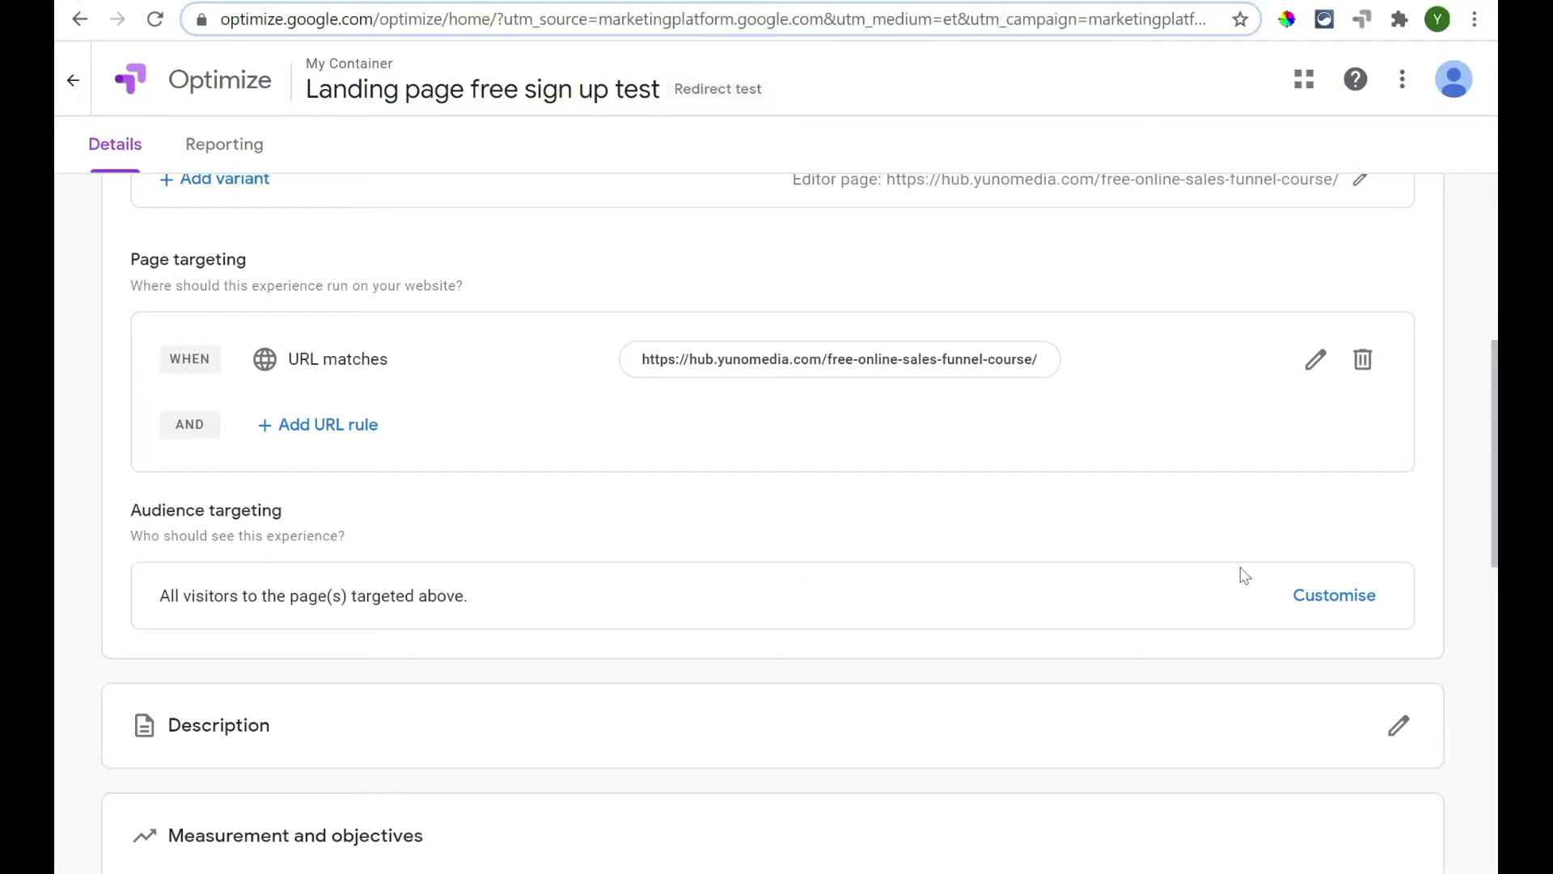
left_click(1304, 595)
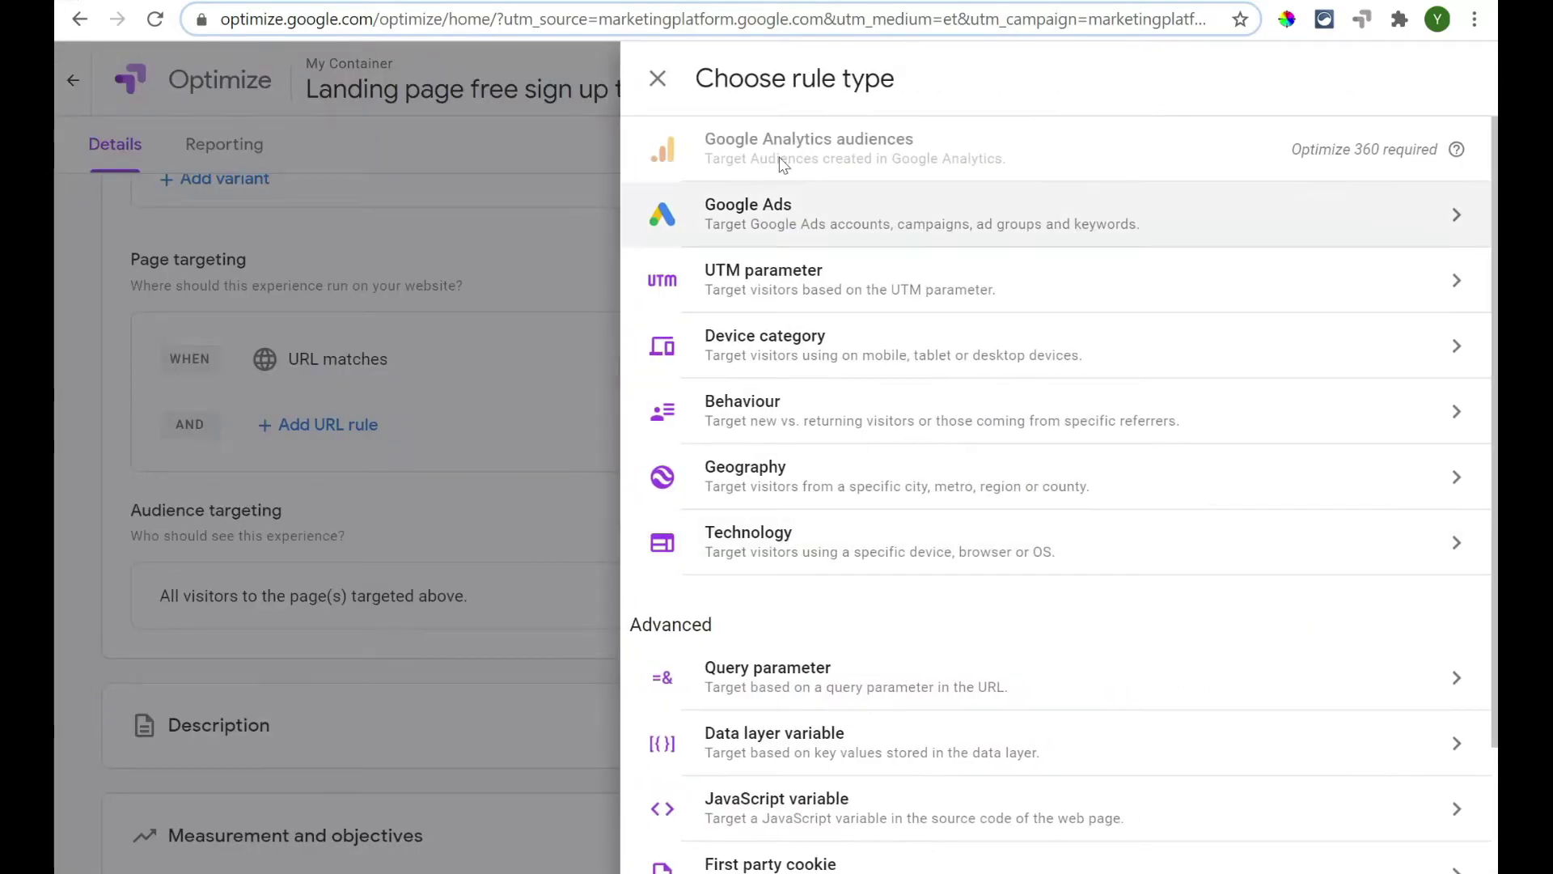
scroll(956, 571, "down", 1)
scroll(890, 663, "down", 1)
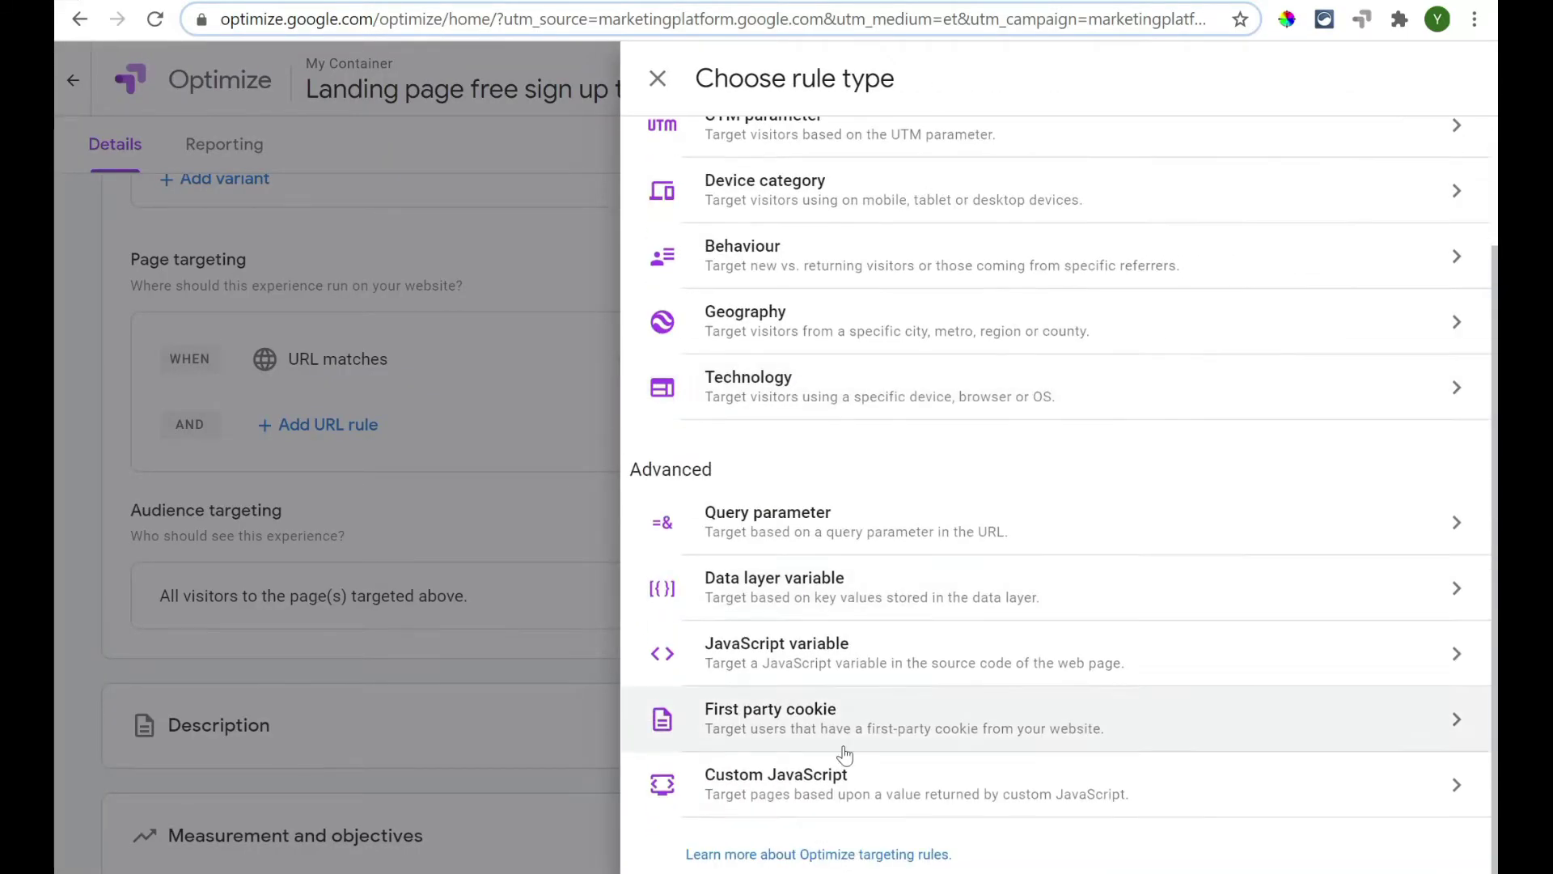
scroll(836, 502, "up", 2)
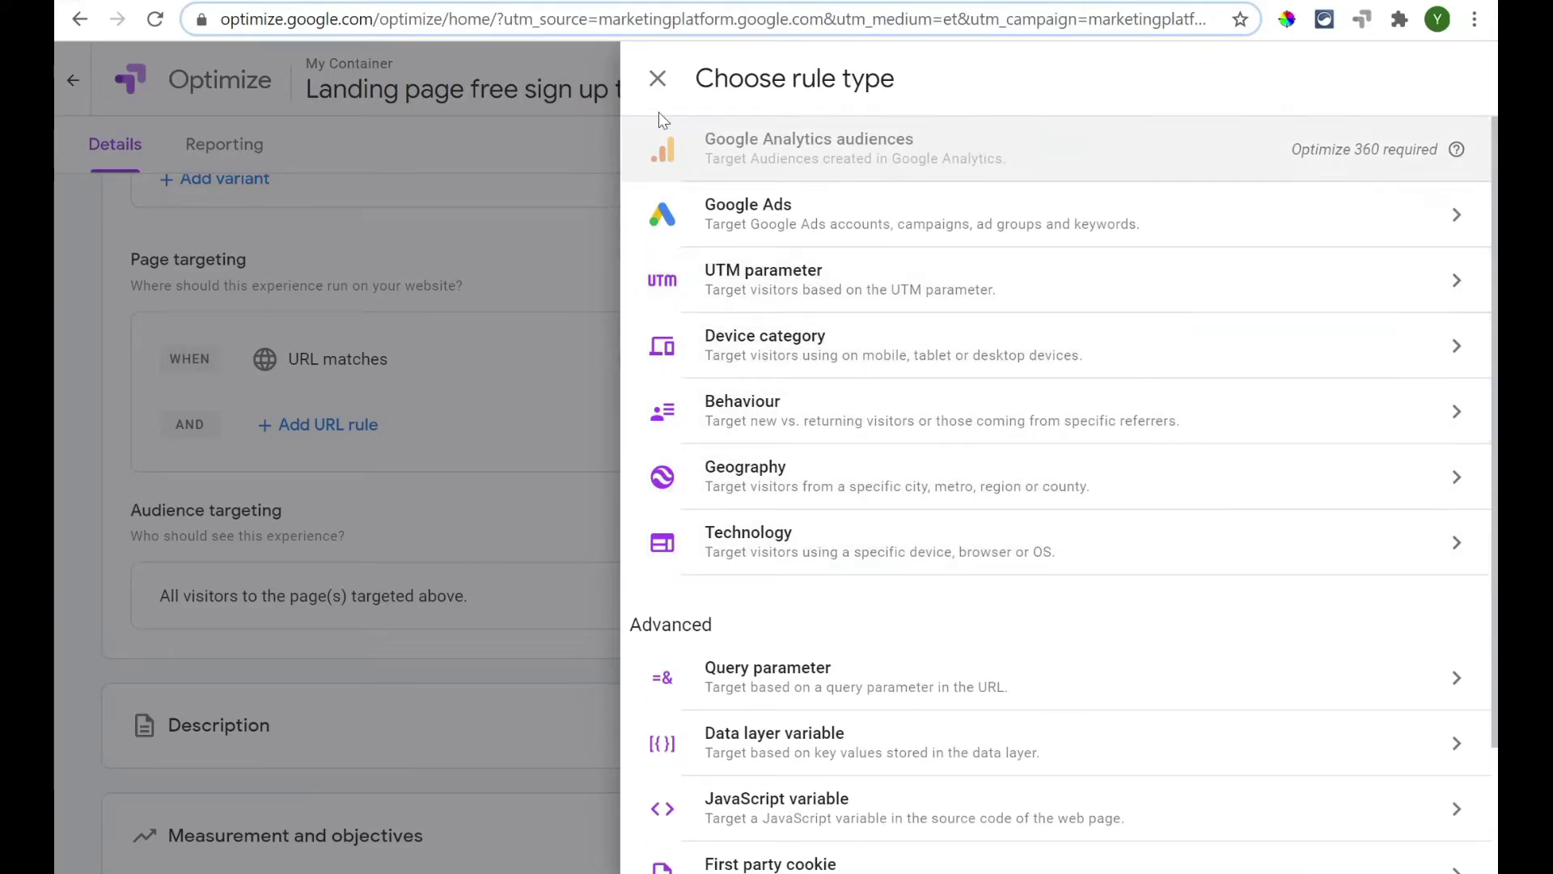
left_click(658, 79)
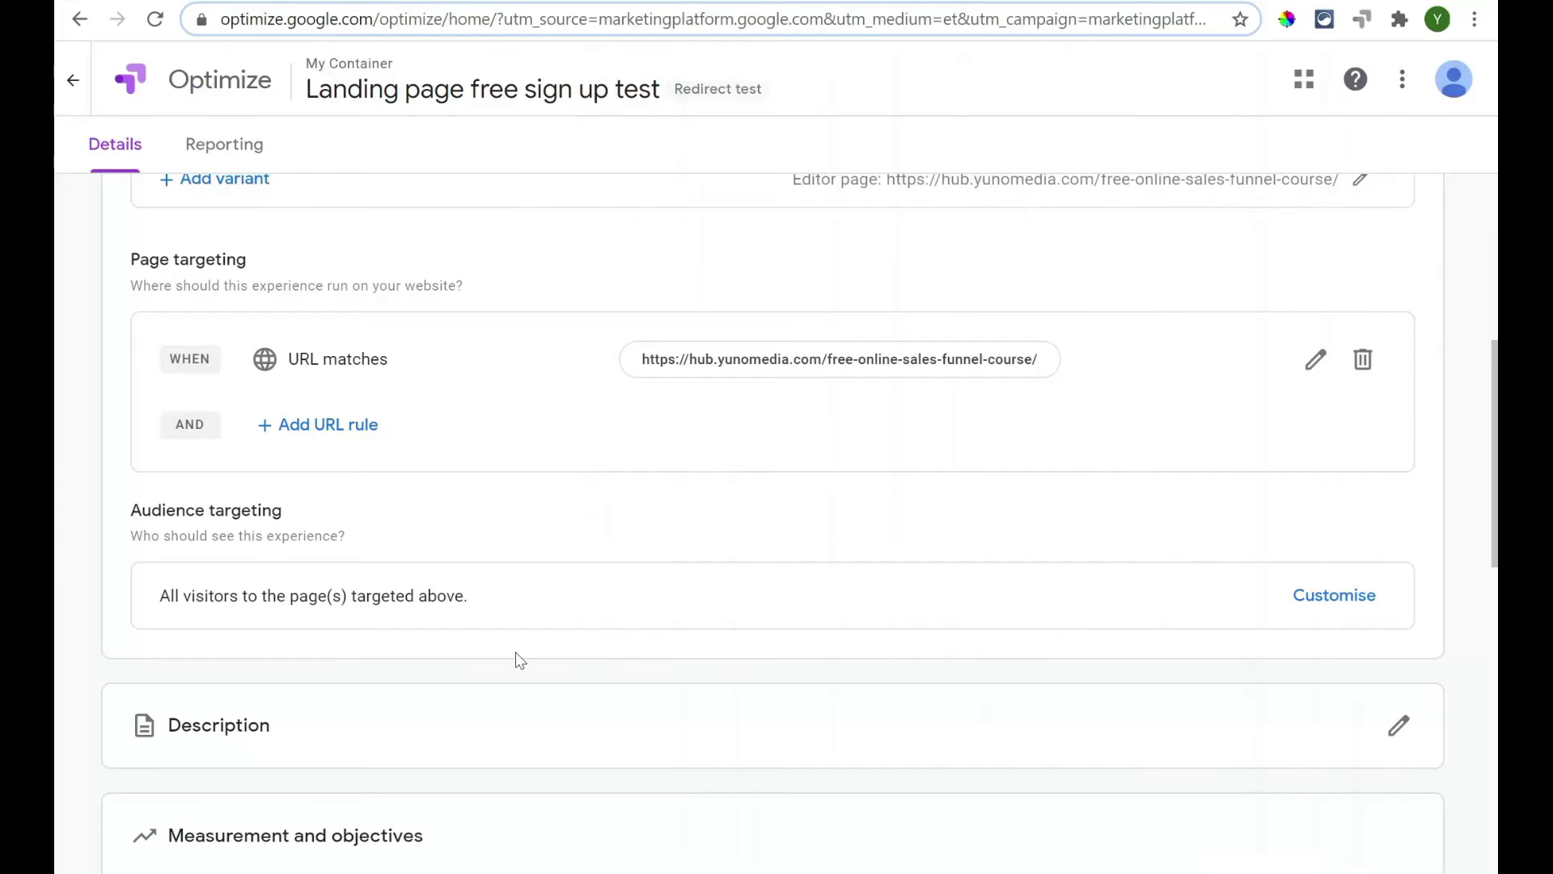
scroll(466, 657, "down", 4)
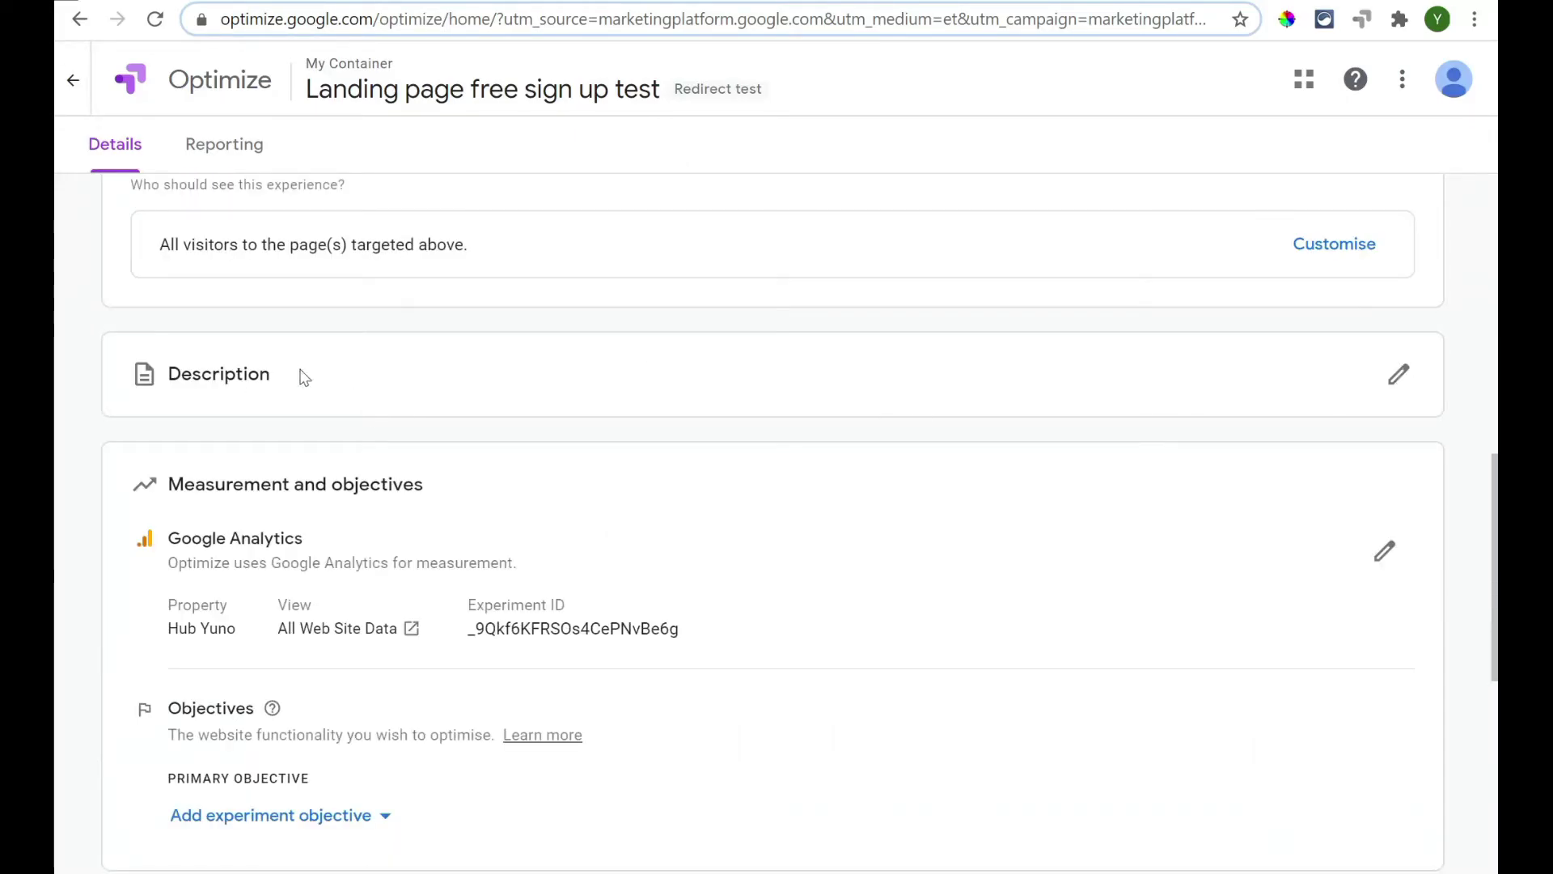
- Choose 'FREE user for Hub Yuno ONLY (Goal 14 Completions)' from the list as the primary objective
scroll(405, 469, "down", 1)
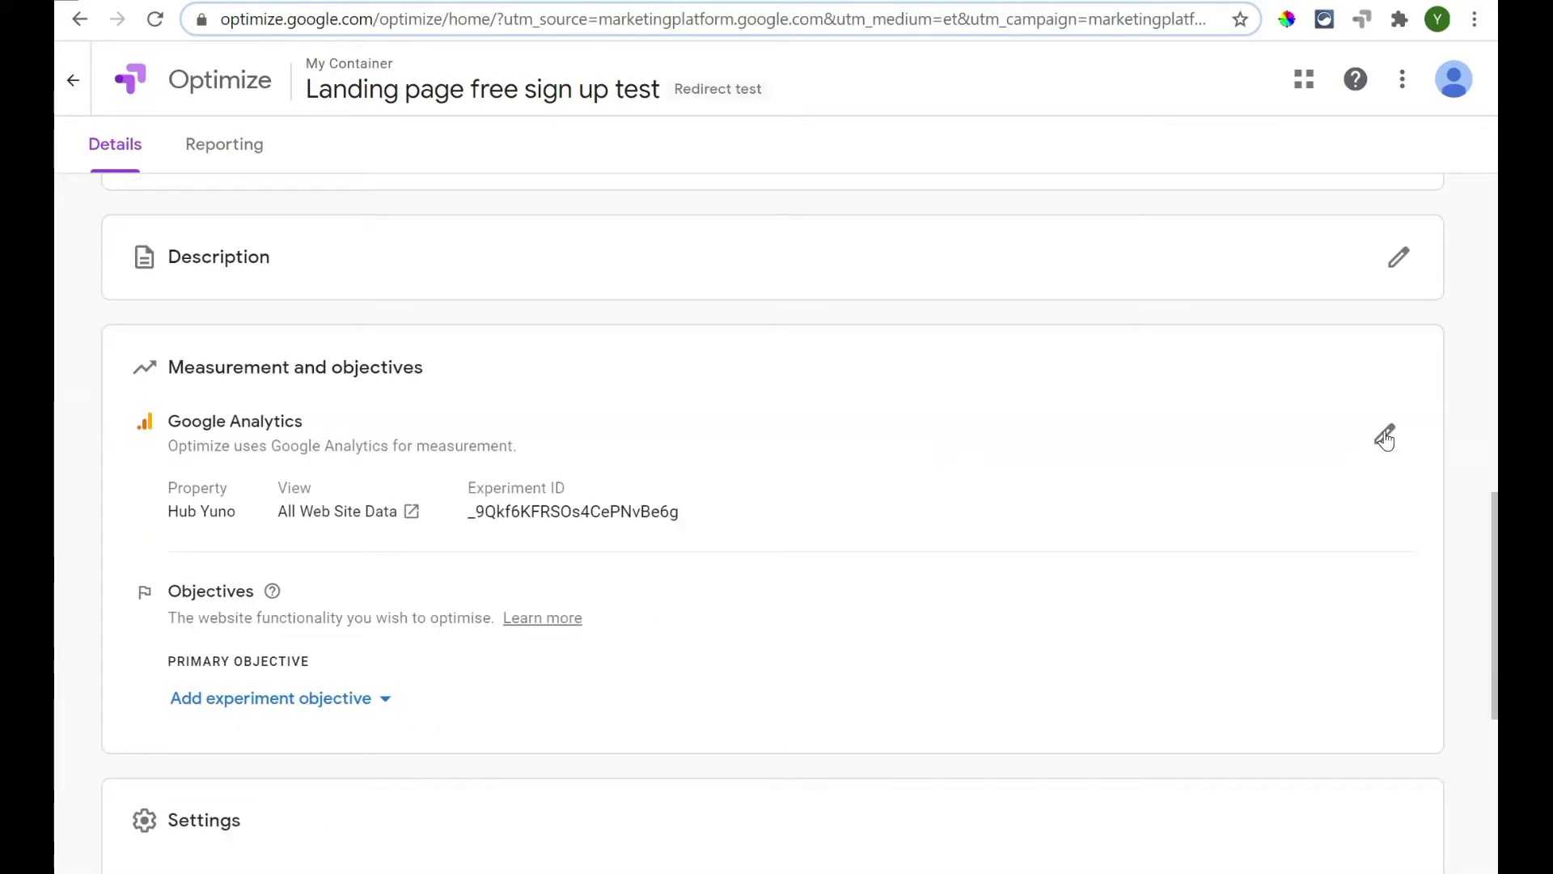
scroll(461, 655, "down", 1)
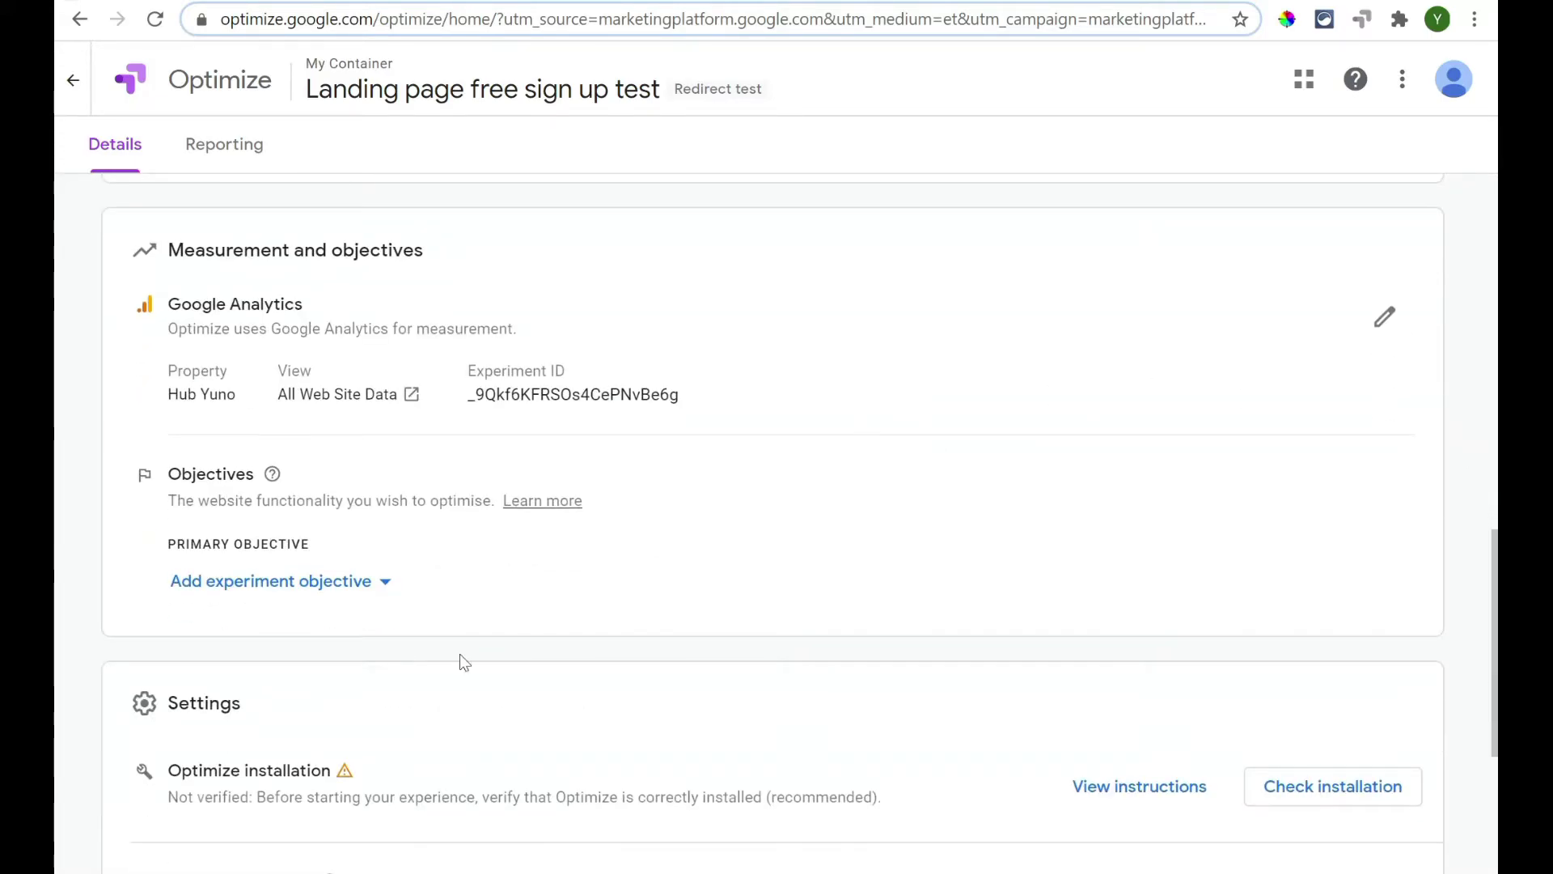
left_click(379, 593)
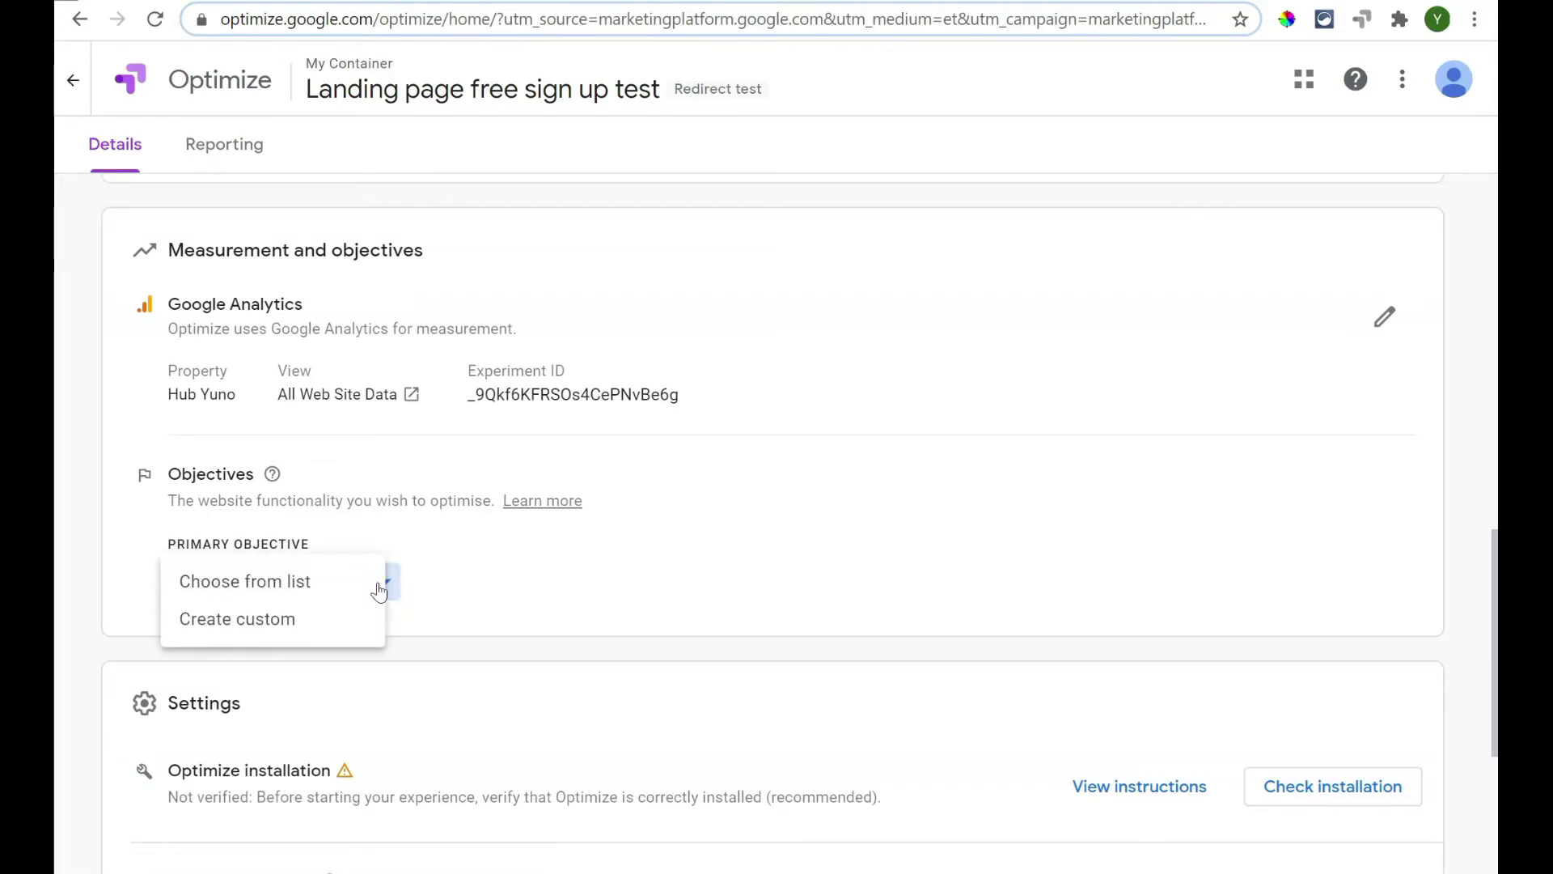
left_click(303, 587)
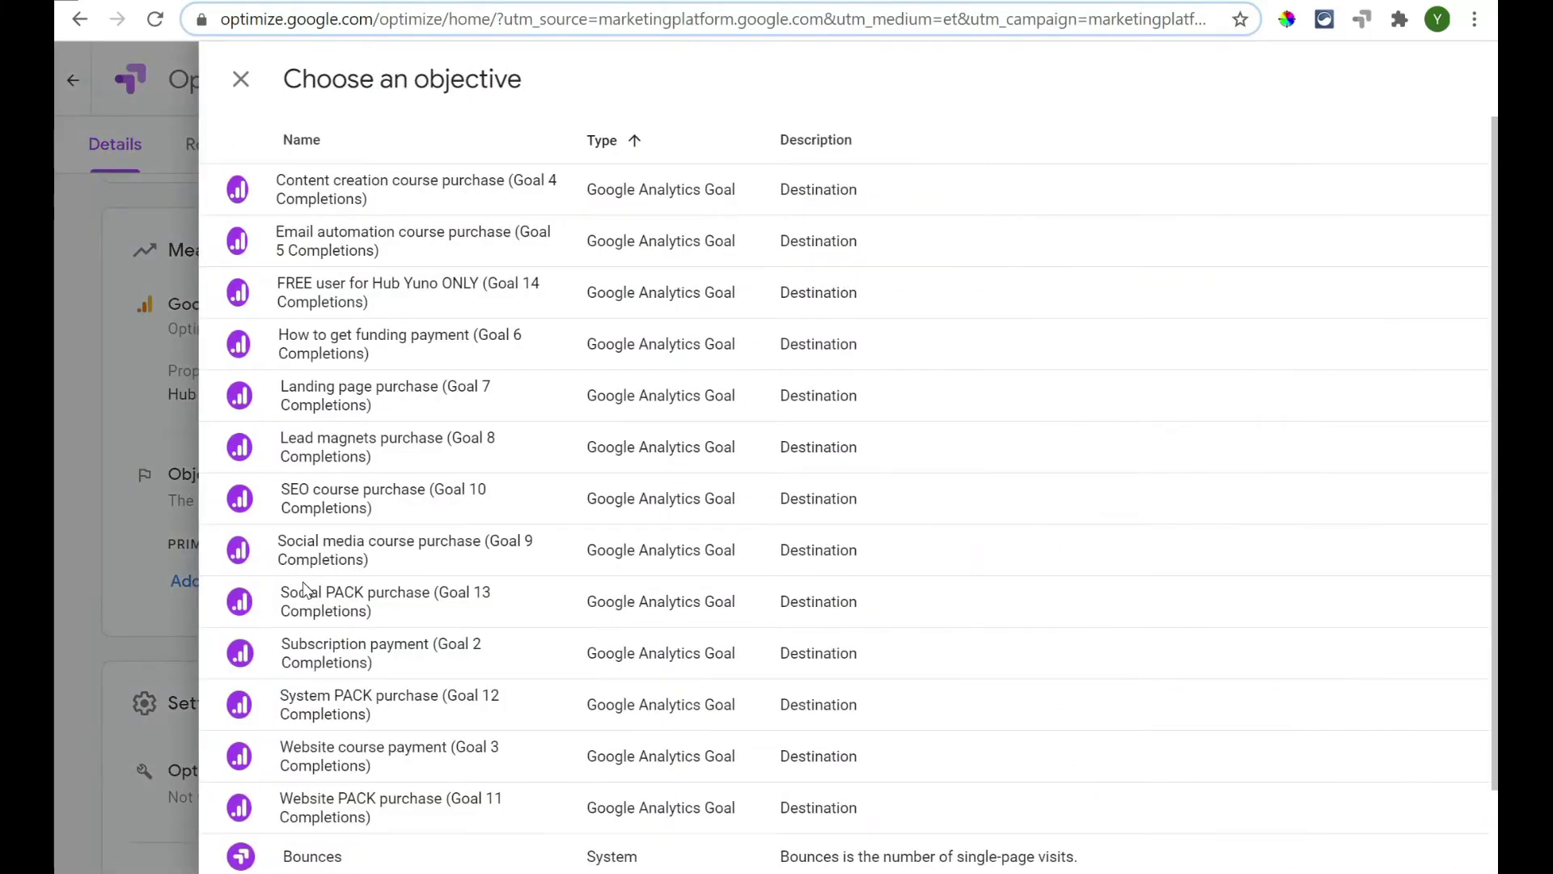
scroll(485, 590, "down", 1)
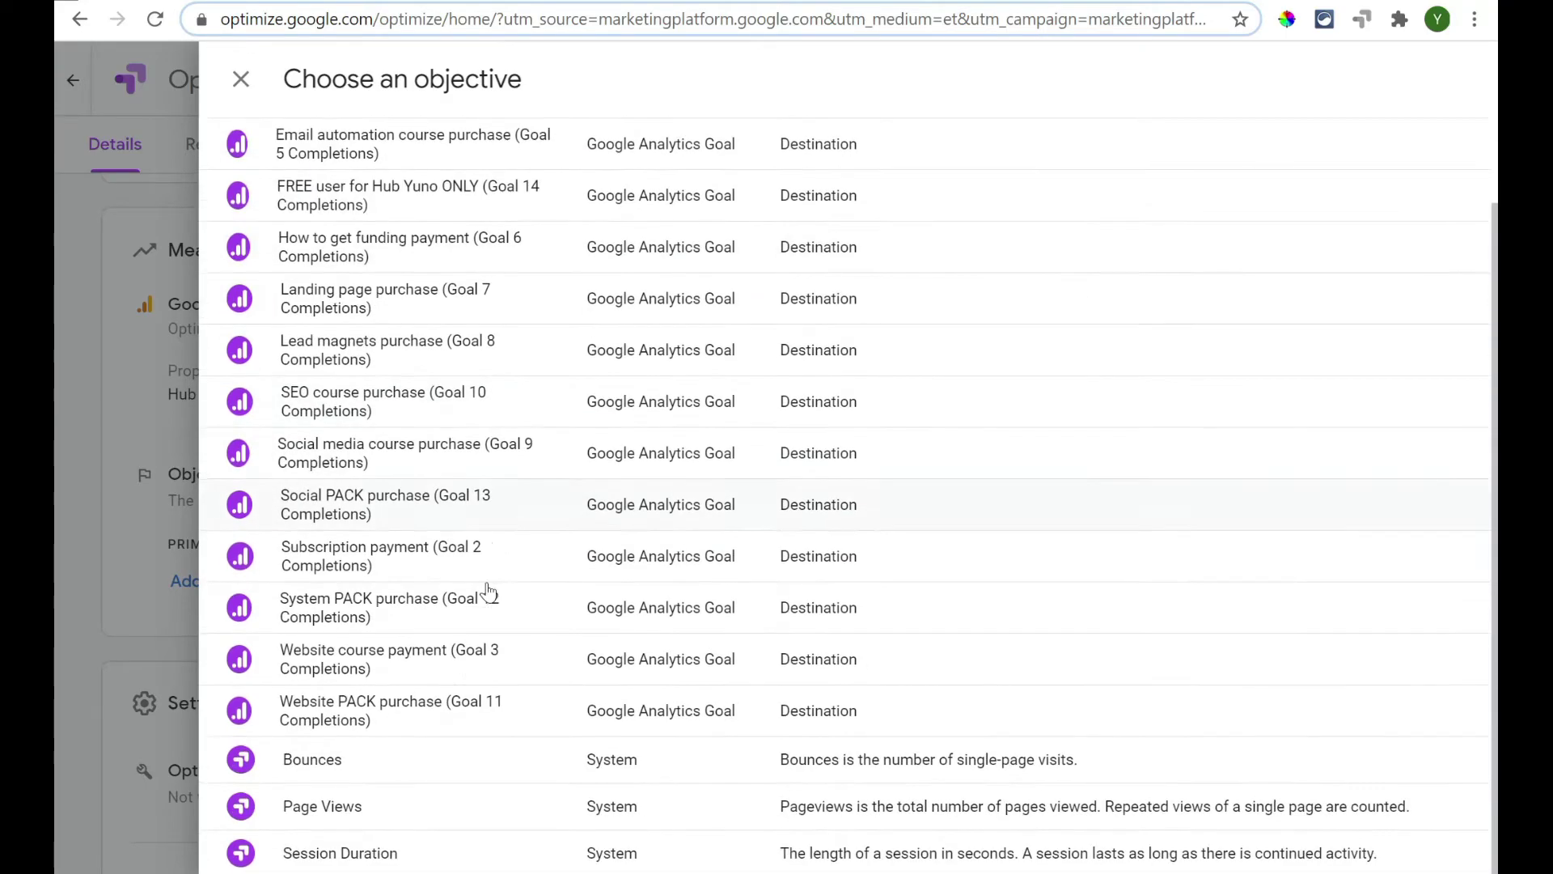
scroll(461, 696, "up", 1)
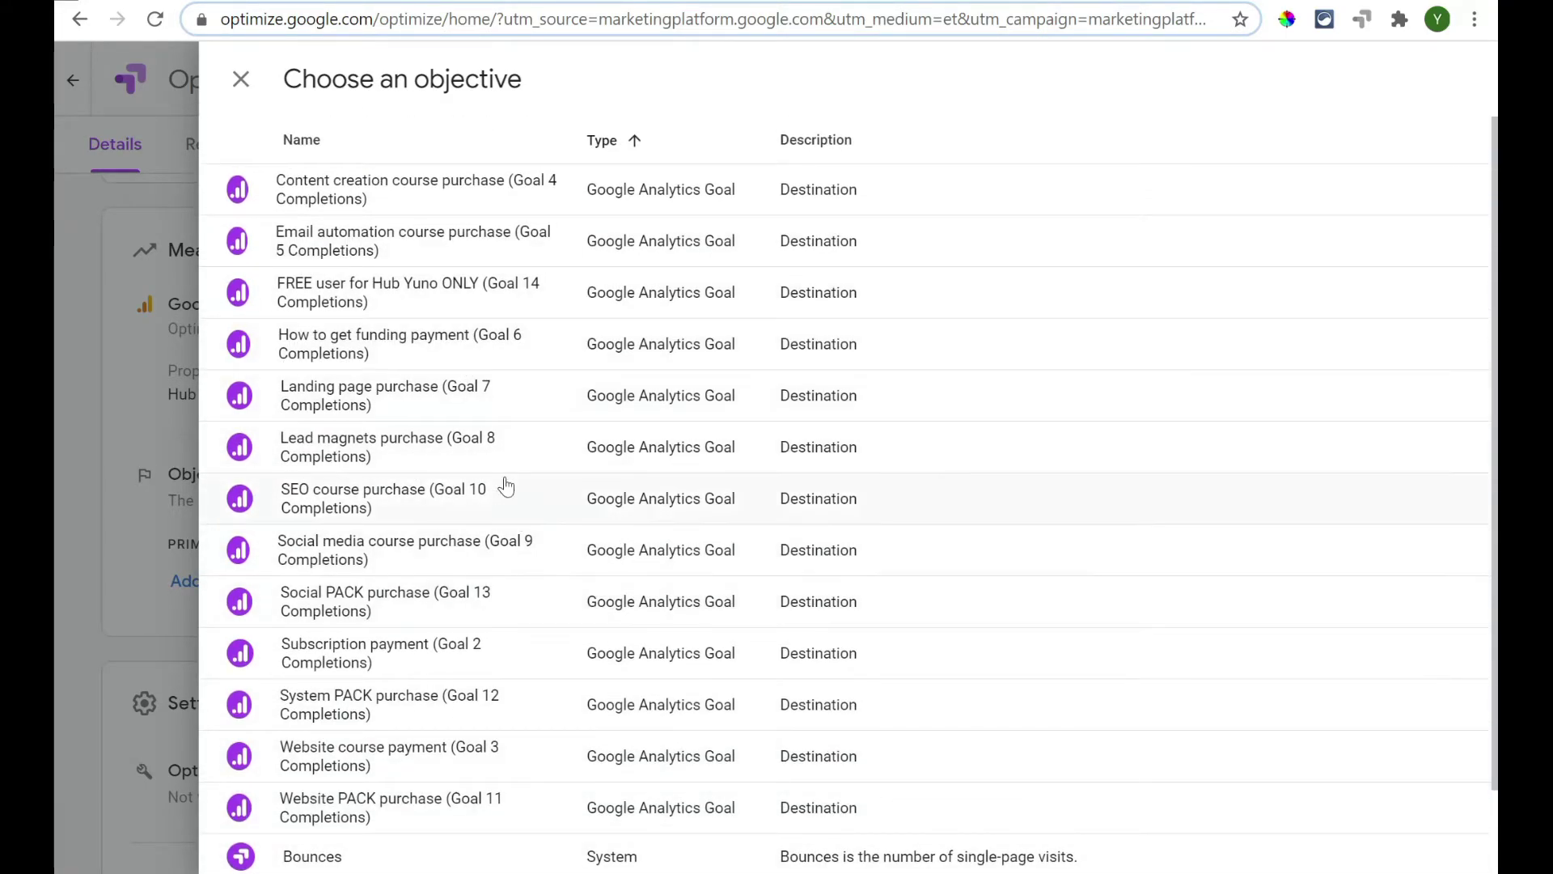
left_click(524, 298)
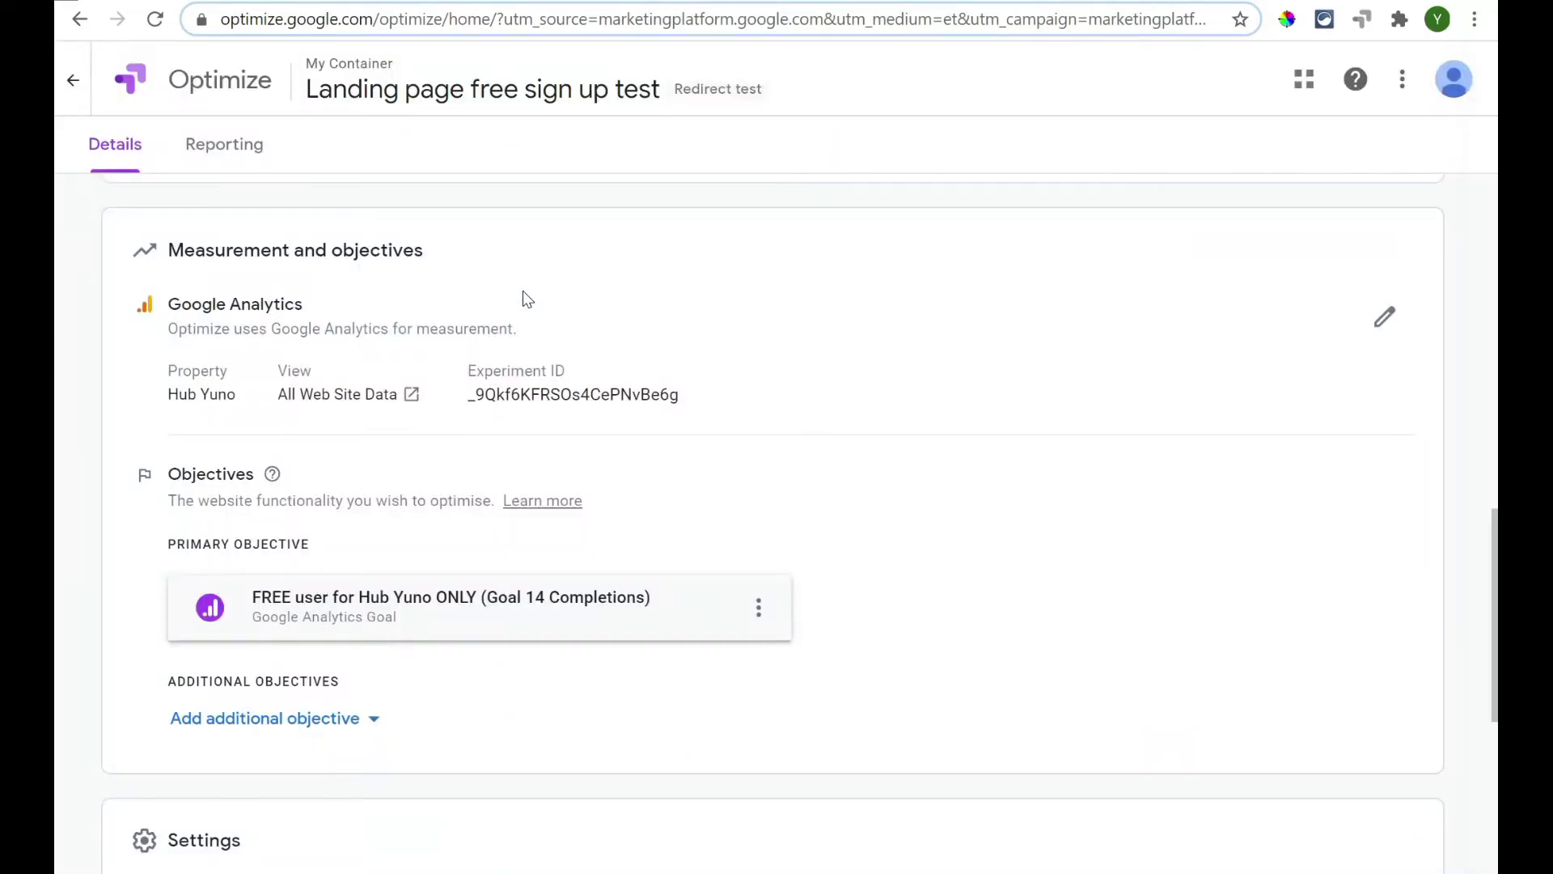
- Scroll through the Details page to confirm the test shows 'Draft. Ready to start.'
scroll(449, 595, "up", 10)
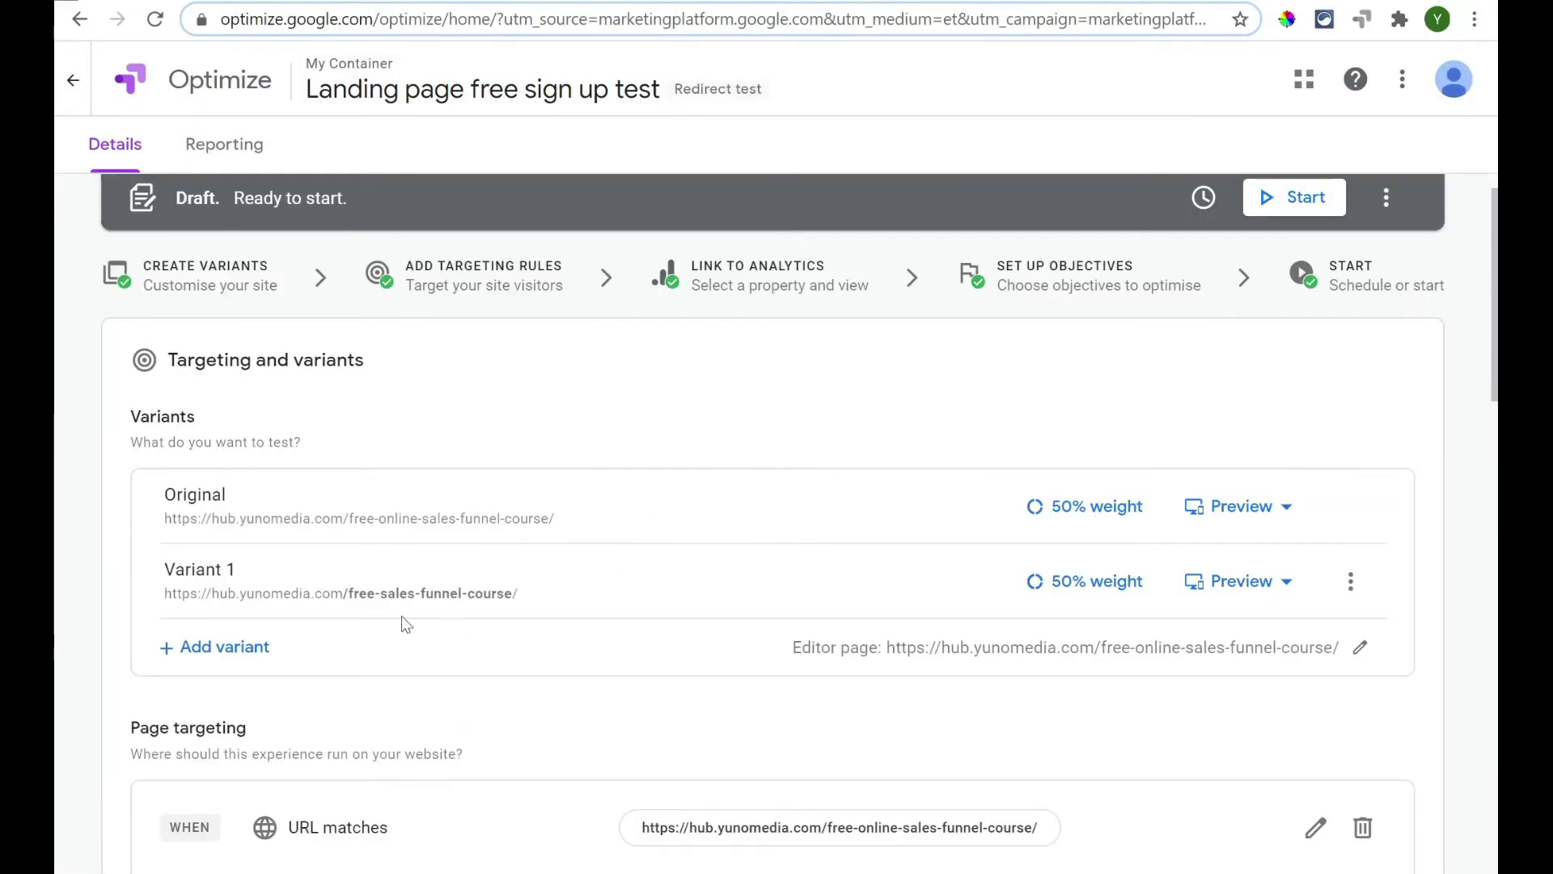
scroll(776, 512, "down", 10)
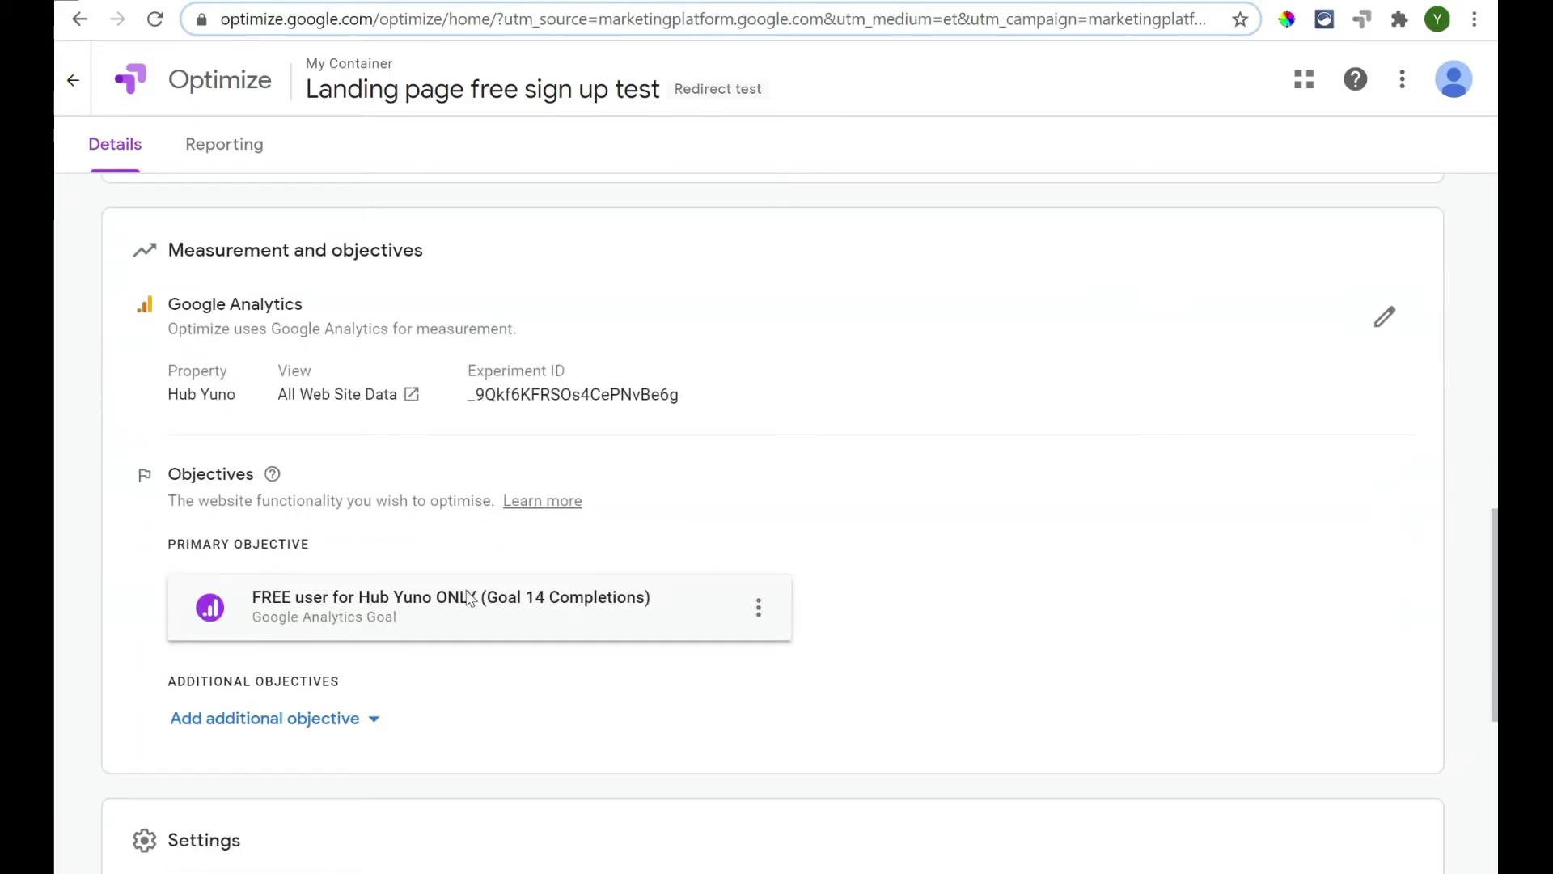
scroll(777, 518, "down", 6)
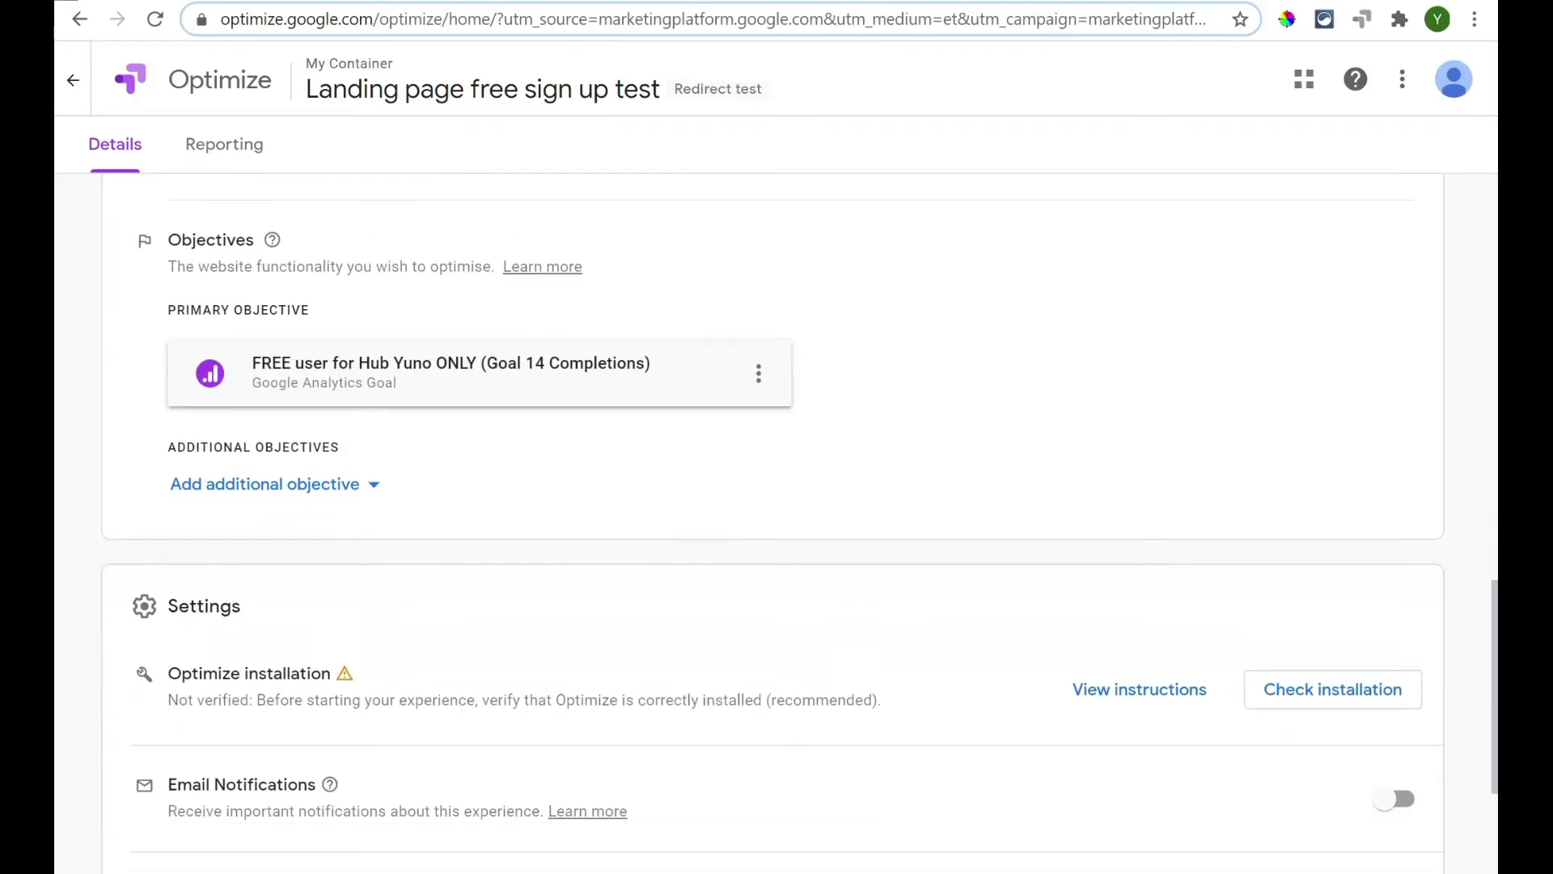
scroll(597, 596, "down", 1)
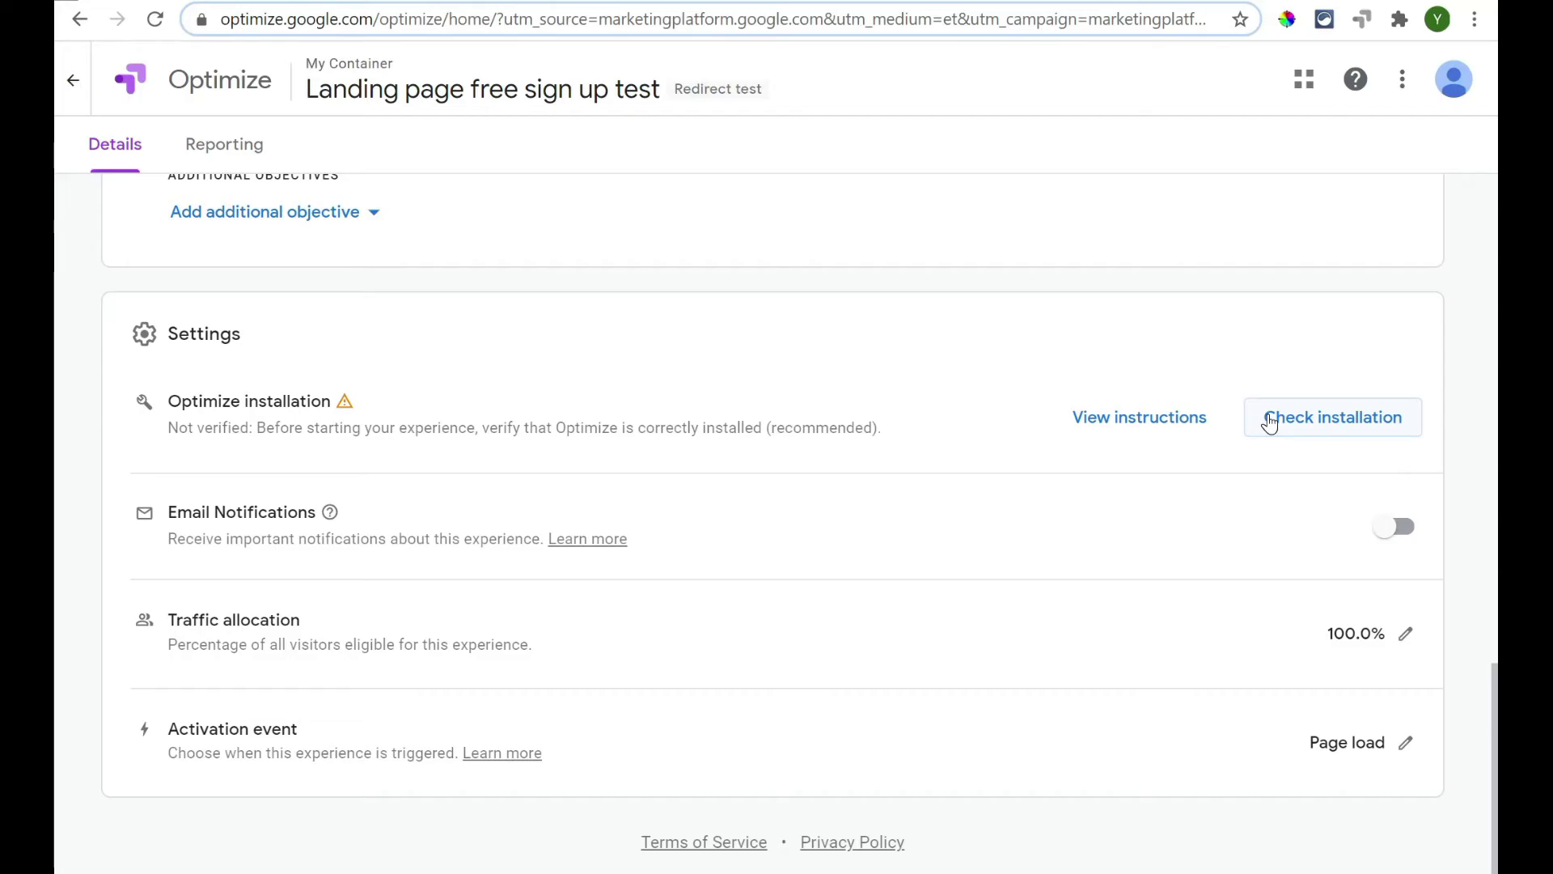
scroll(1238, 433, "up", 20)
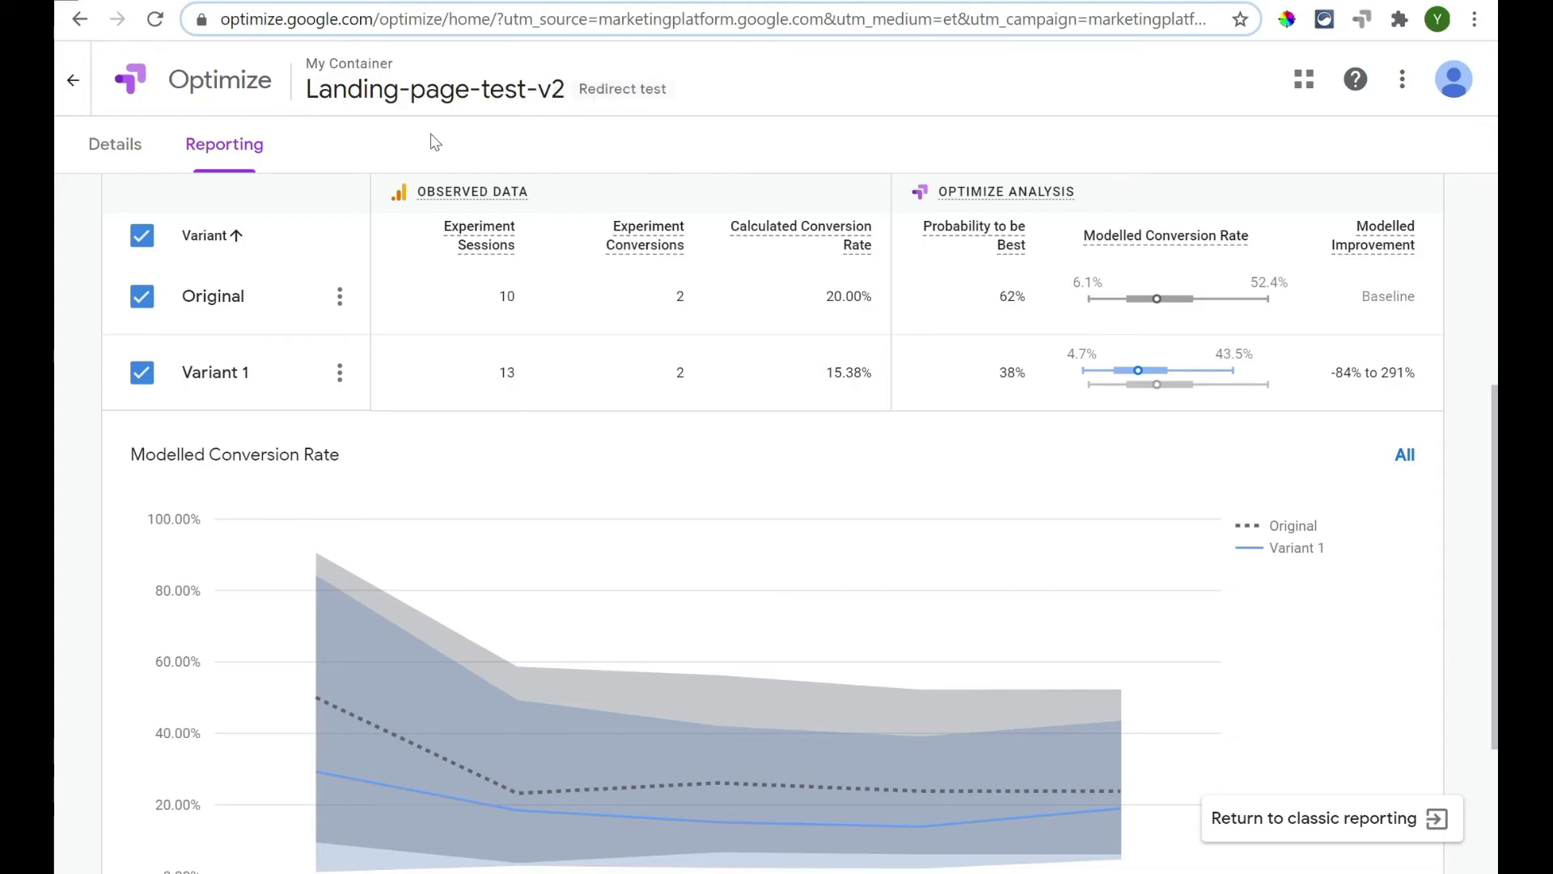
mouse_move(477, 198)
mouse_move(1155, 301)
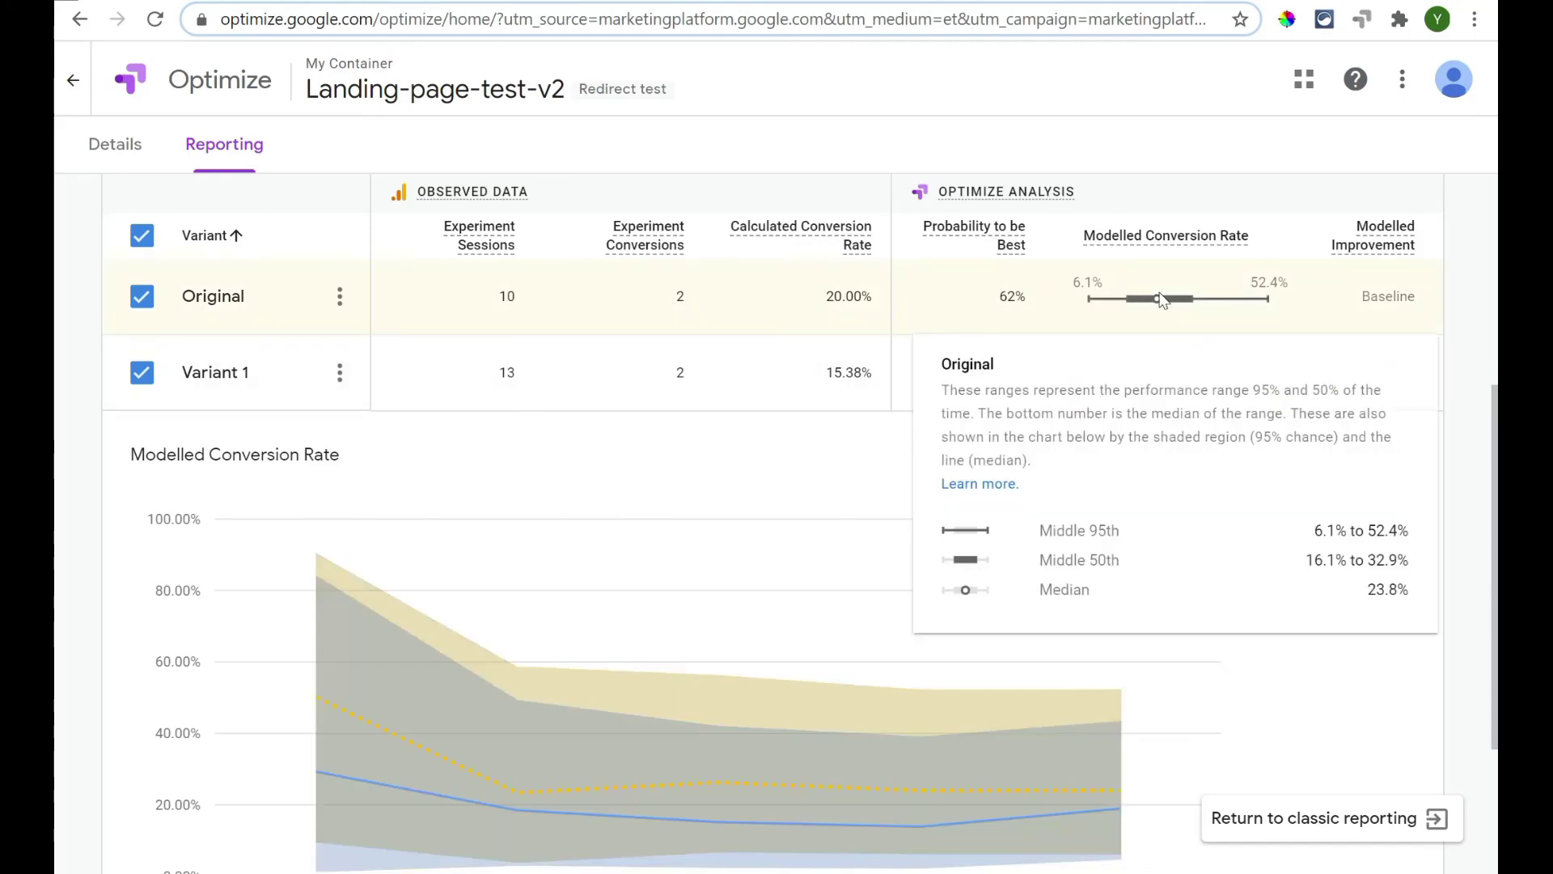